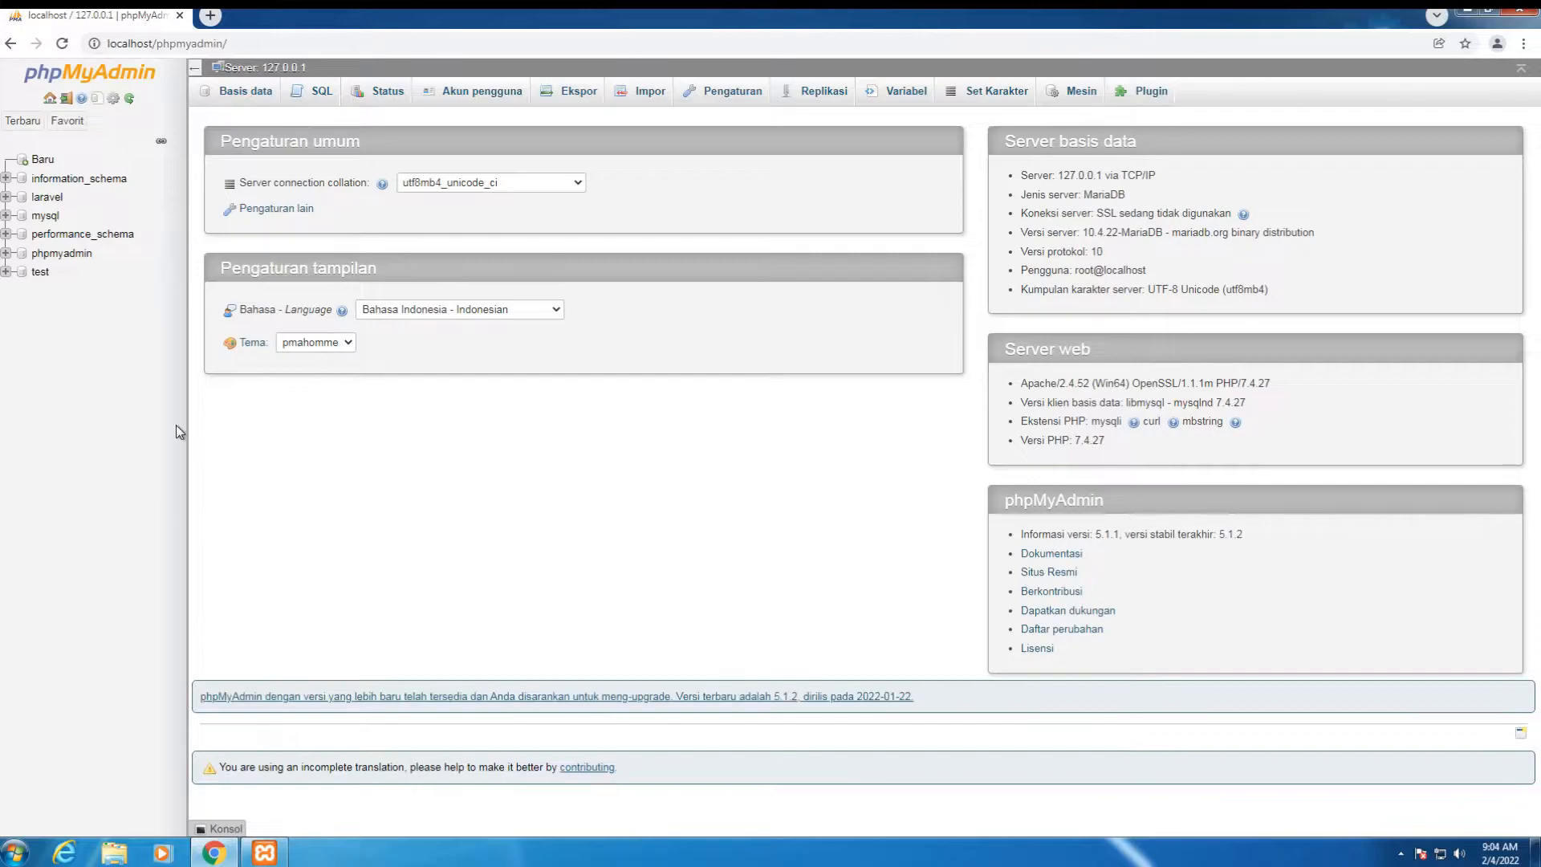
# Export the laravel database in SQL format using the quick export method
pyautogui.click(48, 198)
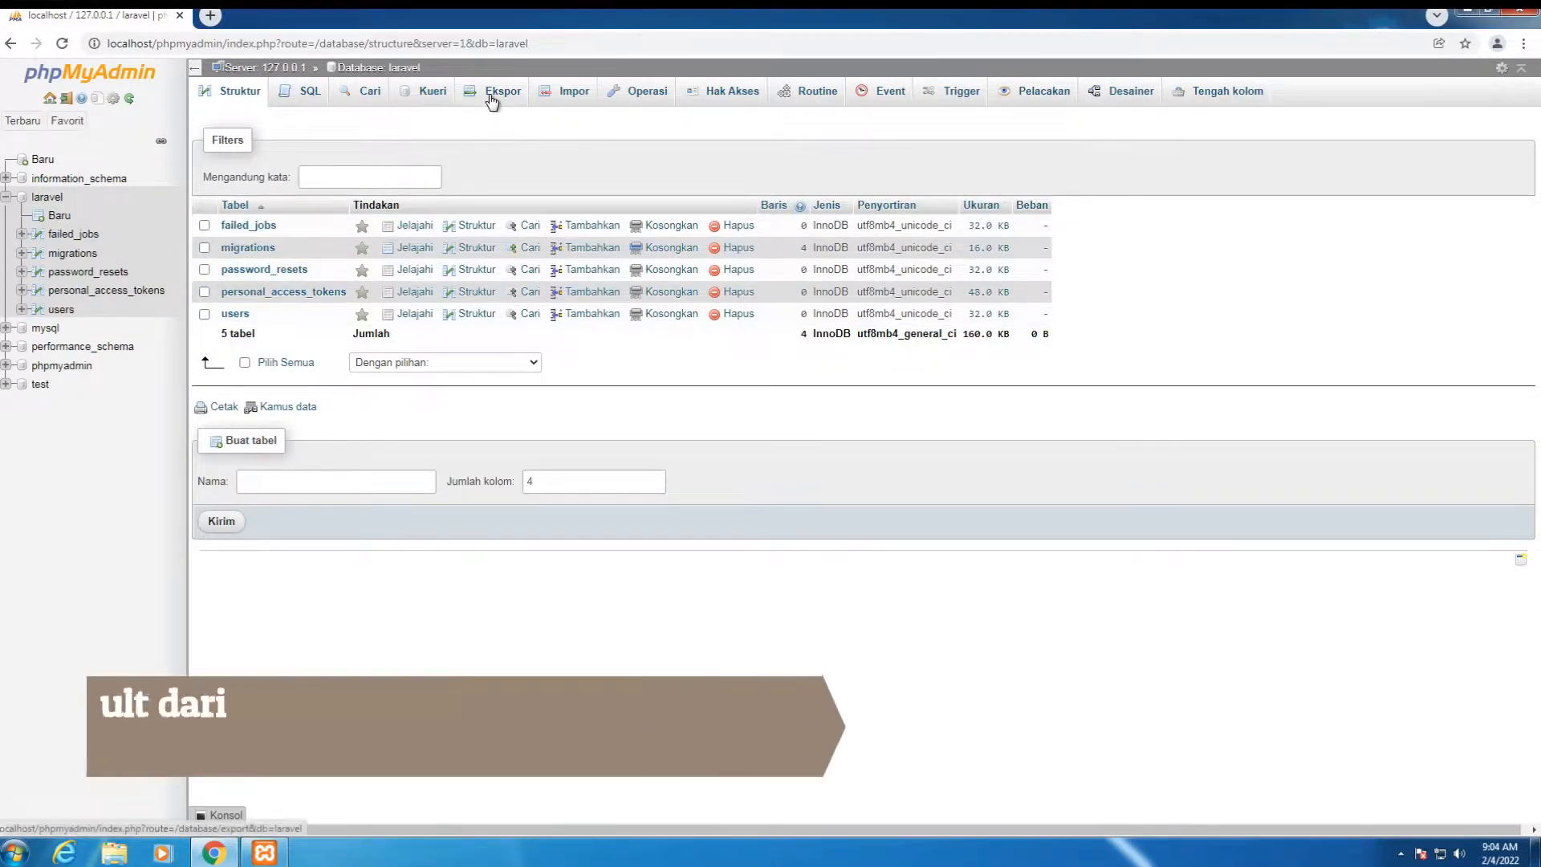
pyautogui.click(491, 95)
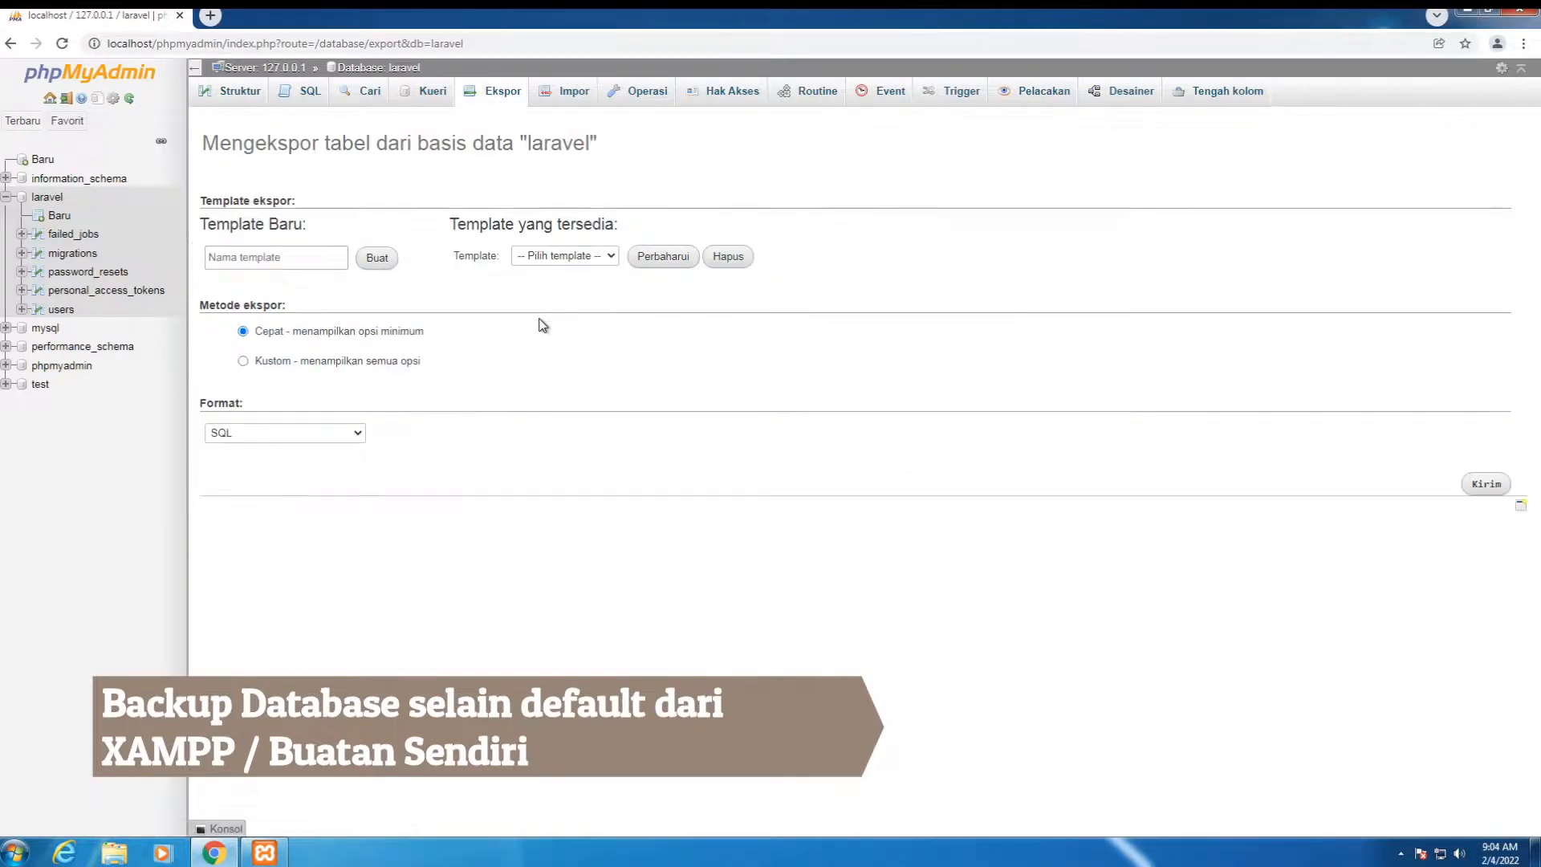
pyautogui.click(1486, 483)
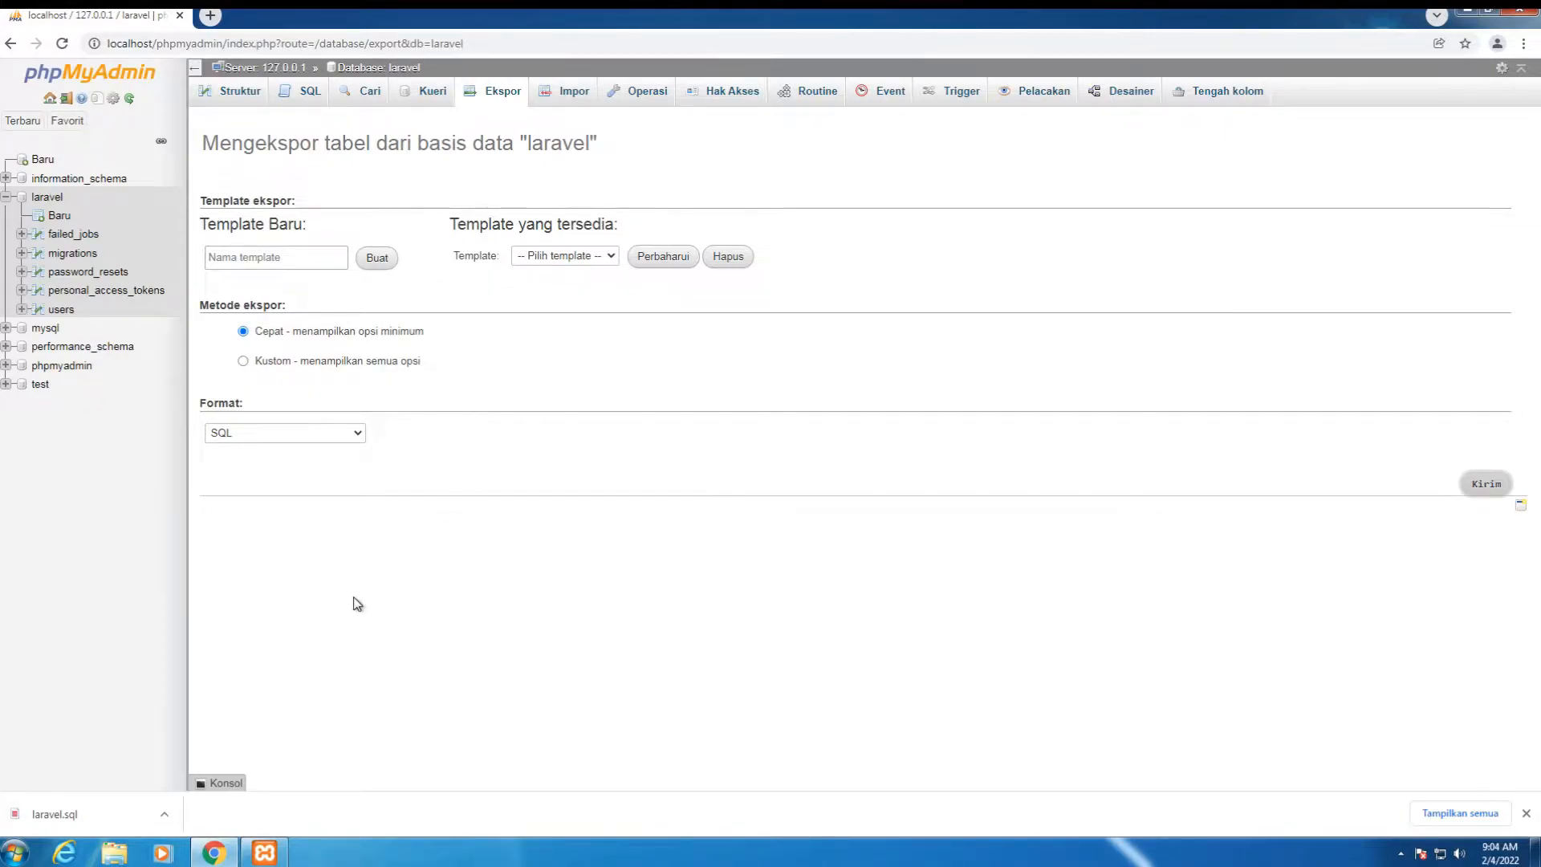
# Back up the project files by copying the htdocs folder from C:\xampp to the root of the C: drive
pyautogui.click(115, 854)
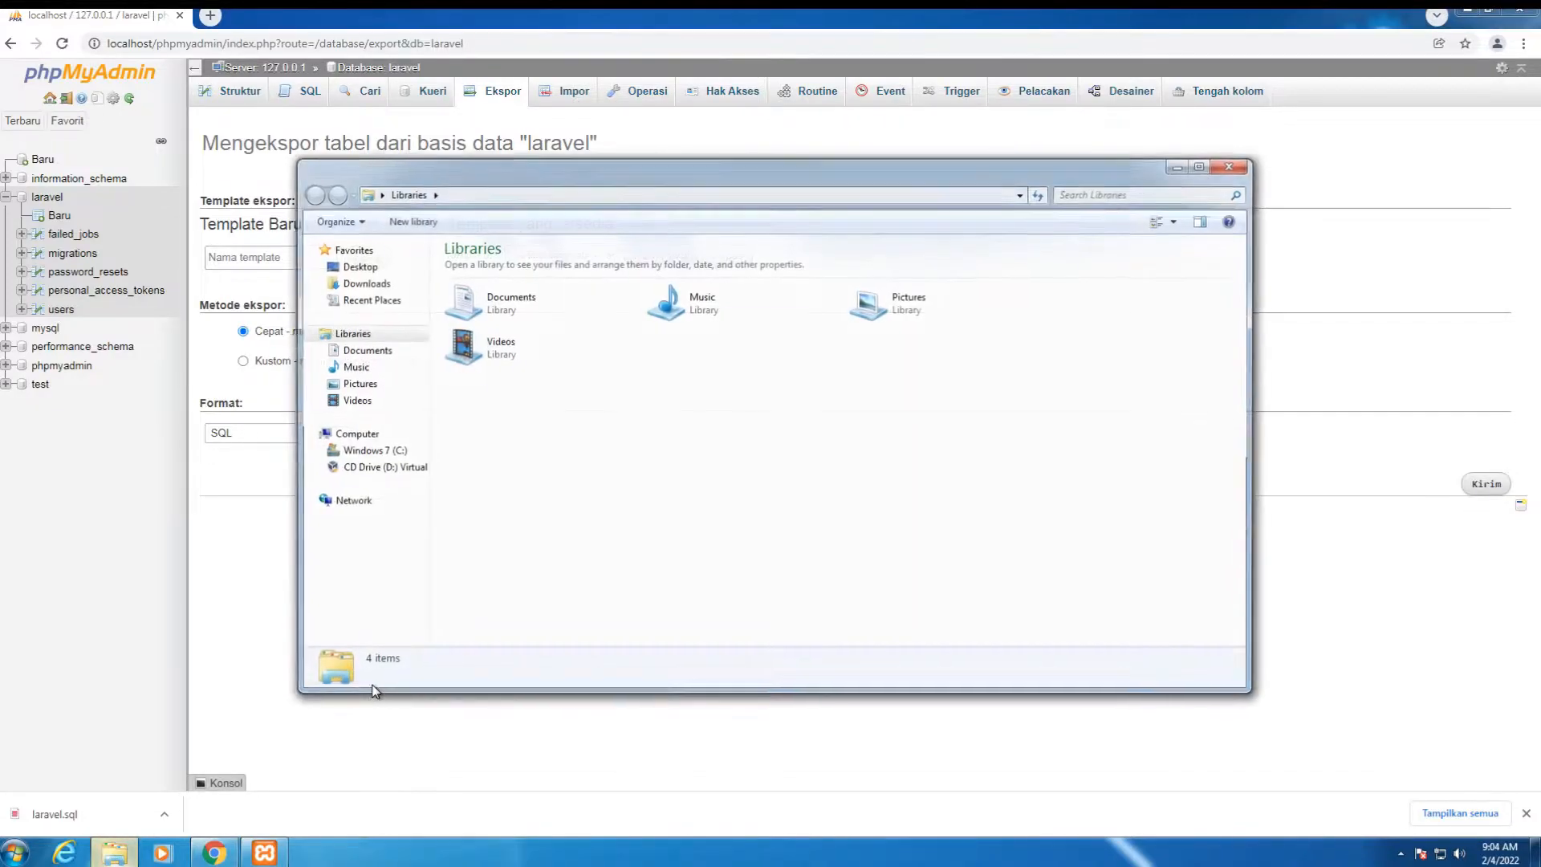
pyautogui.click(380, 456)
pyautogui.doubleClick(481, 333)
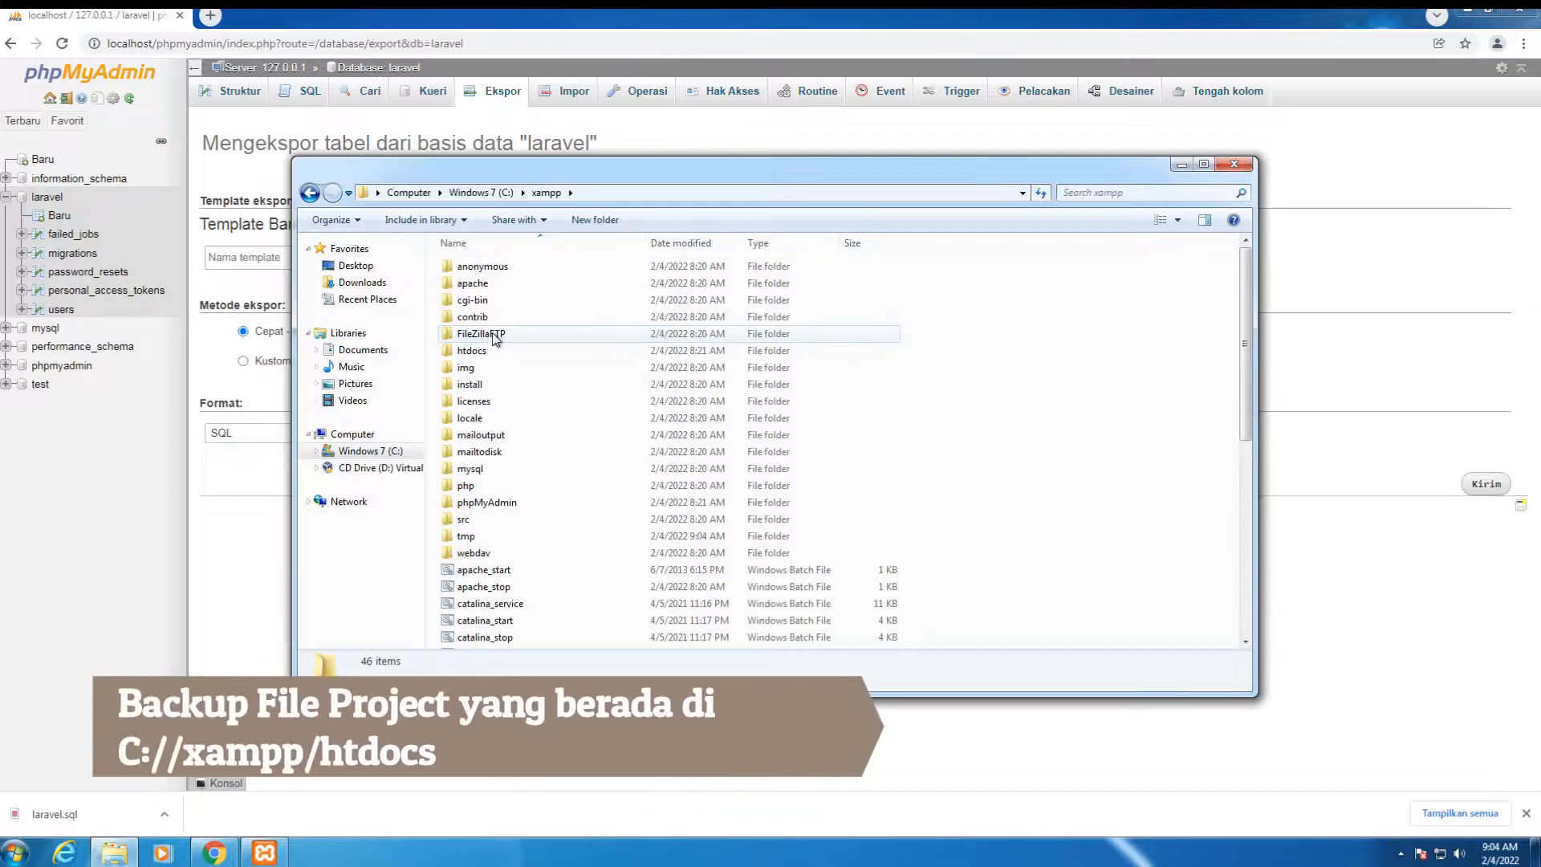
pyautogui.click(492, 350)
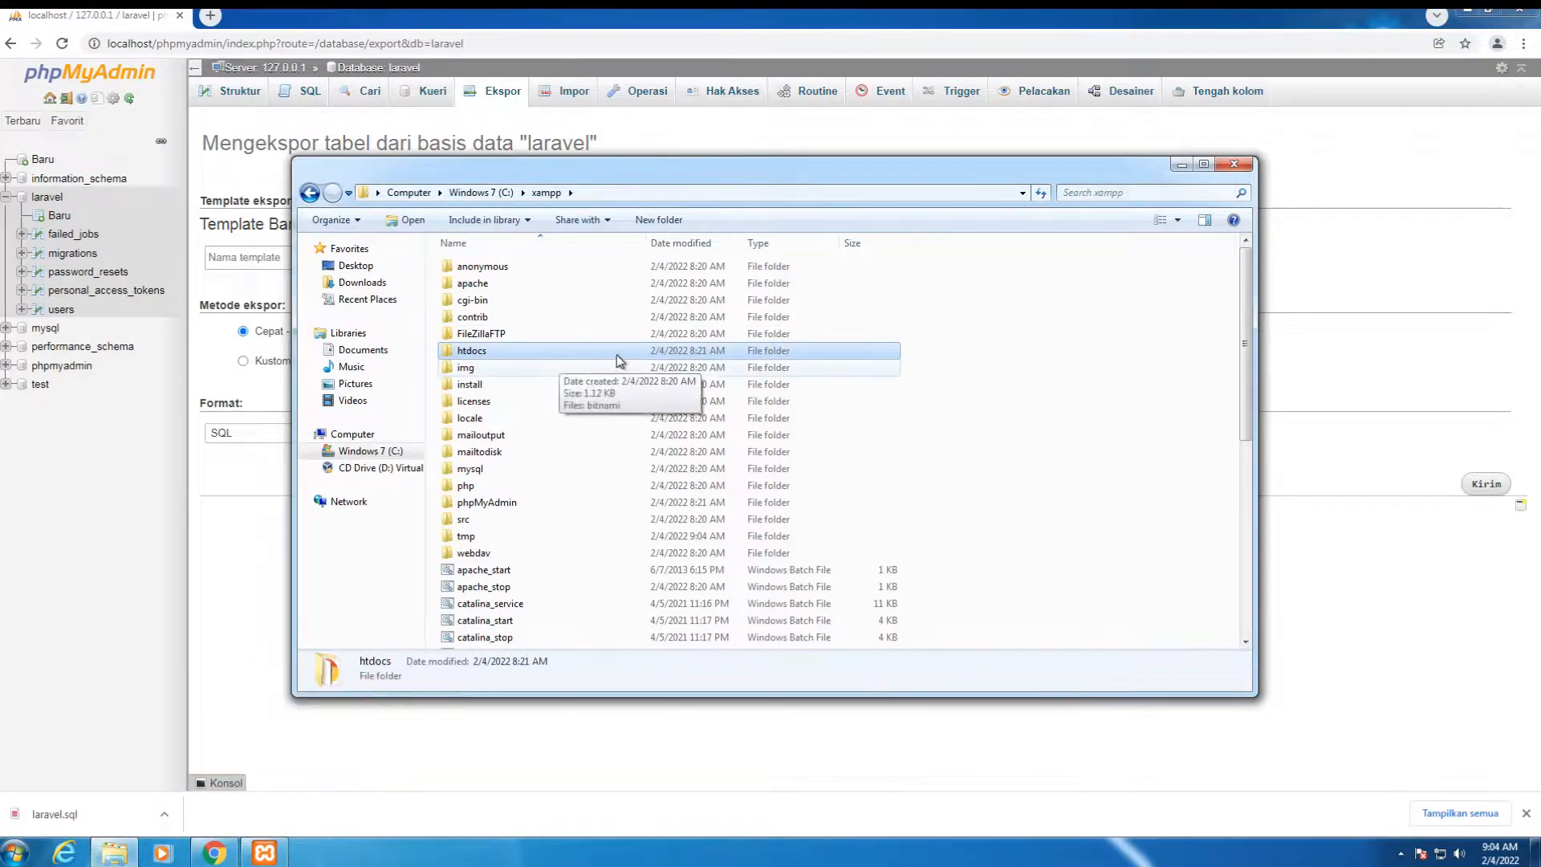
pyautogui.rightClick(601, 348)
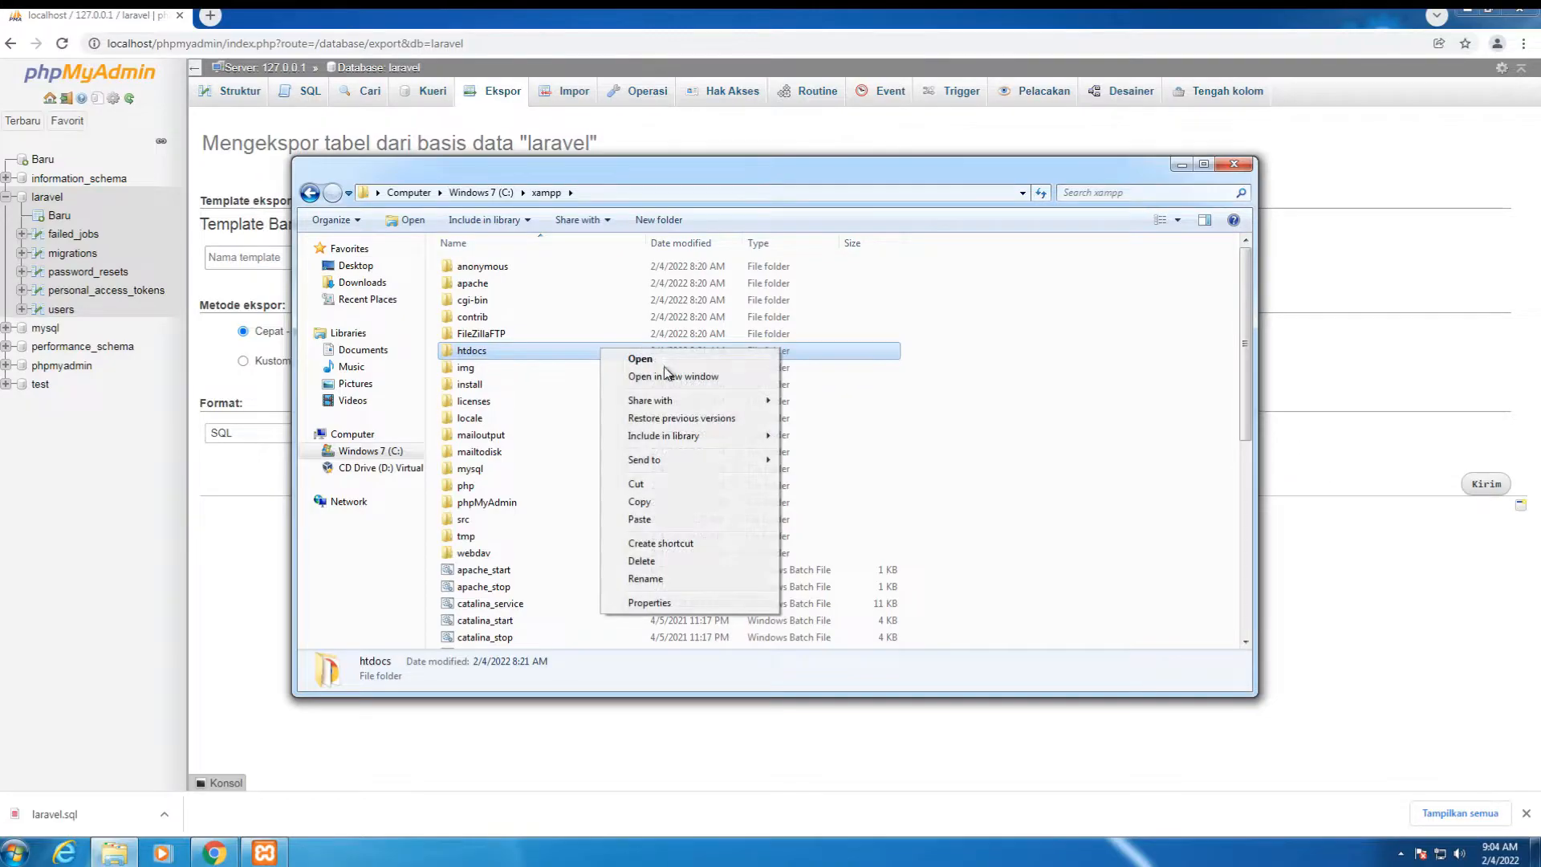
pyautogui.click(644, 503)
pyautogui.click(310, 193)
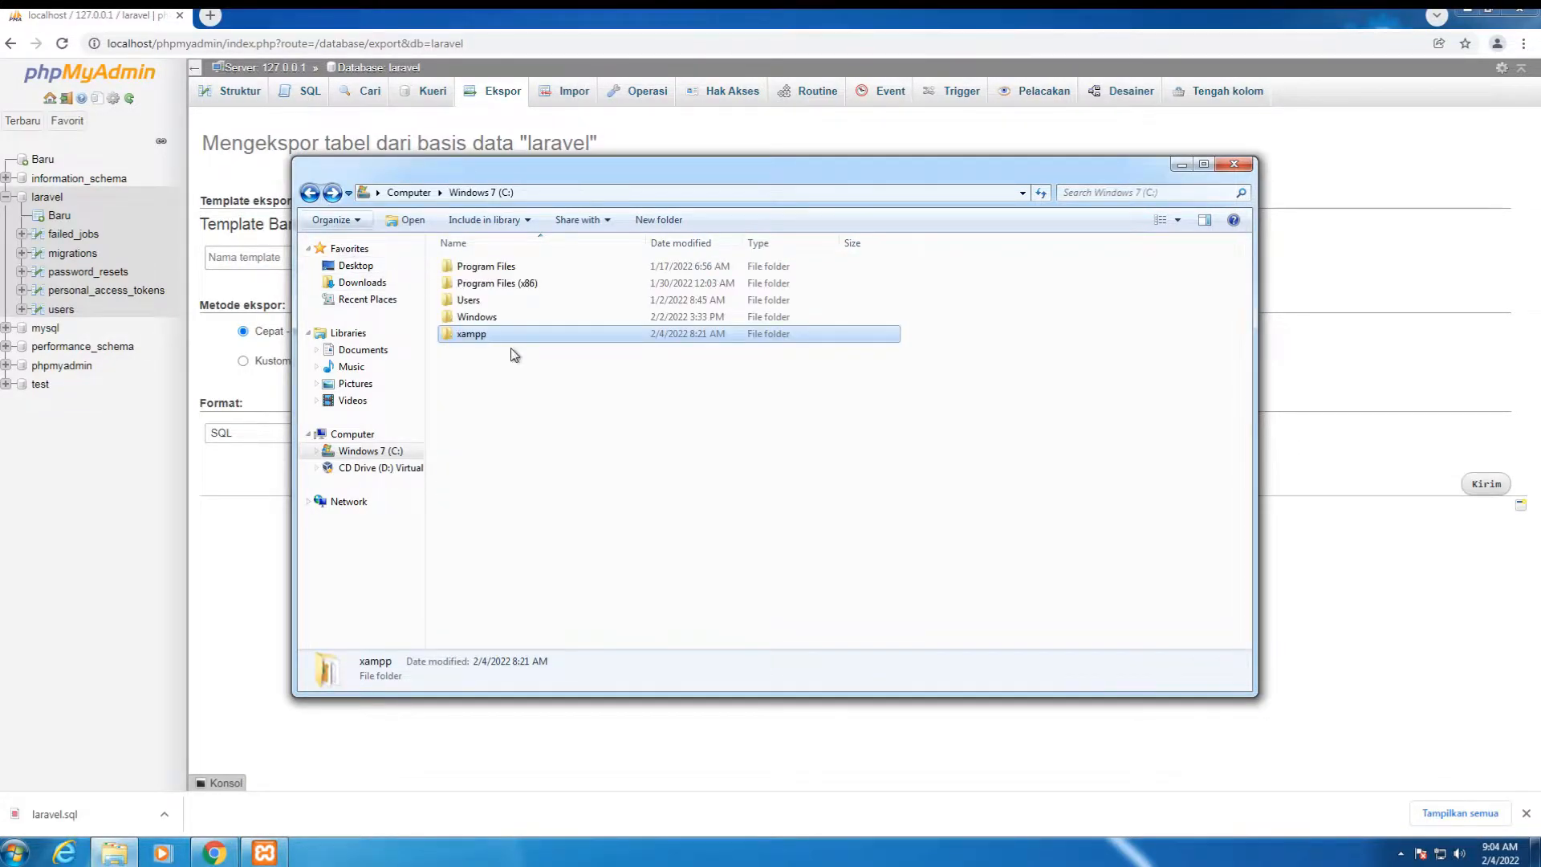
pyautogui.rightClick(544, 424)
pyautogui.click(609, 507)
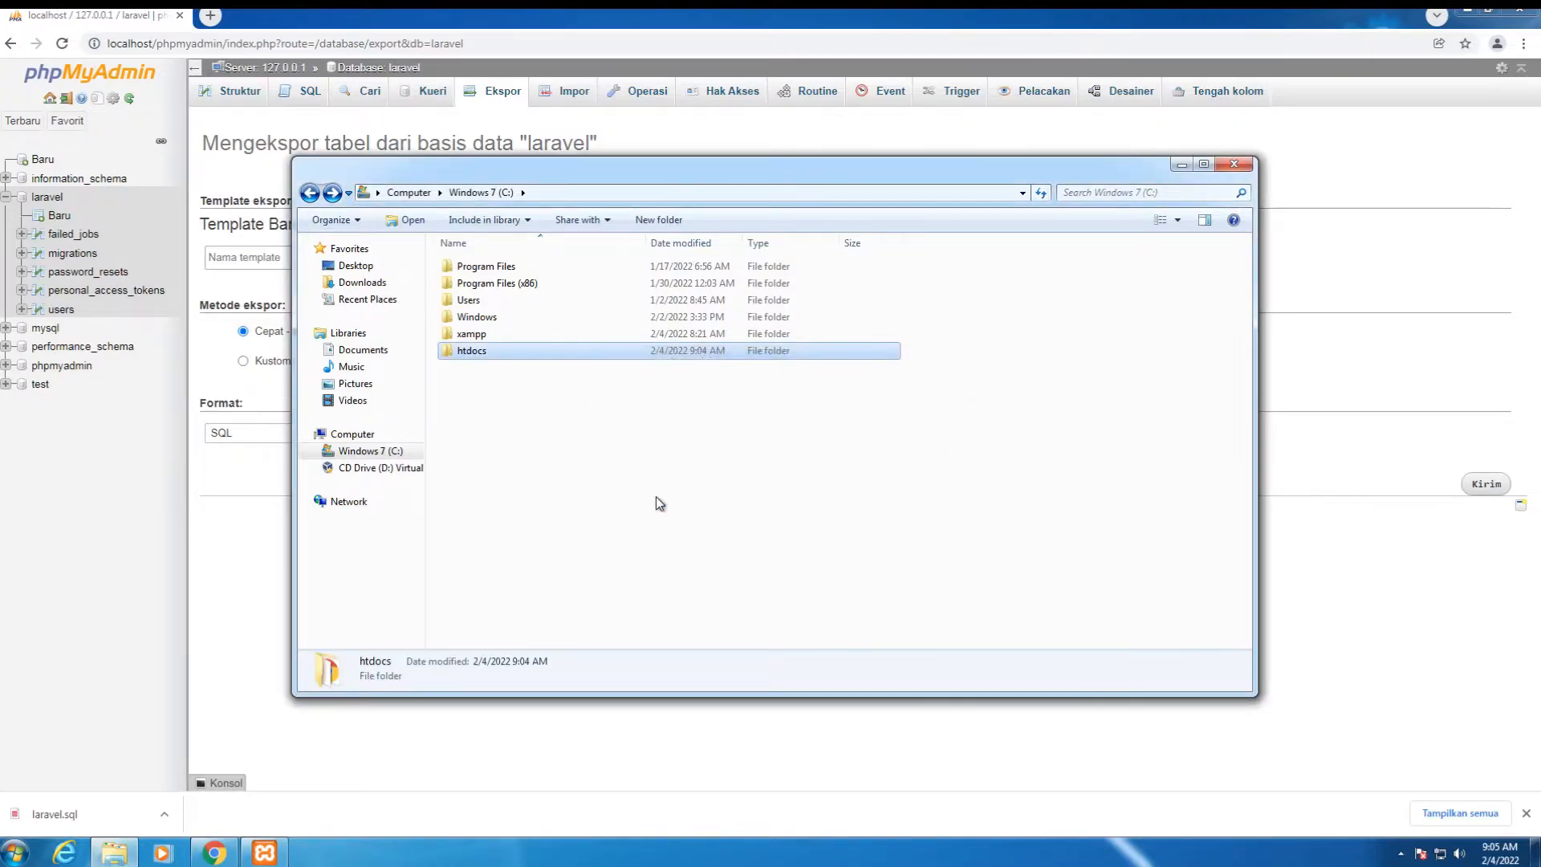
pyautogui.click(665, 498)
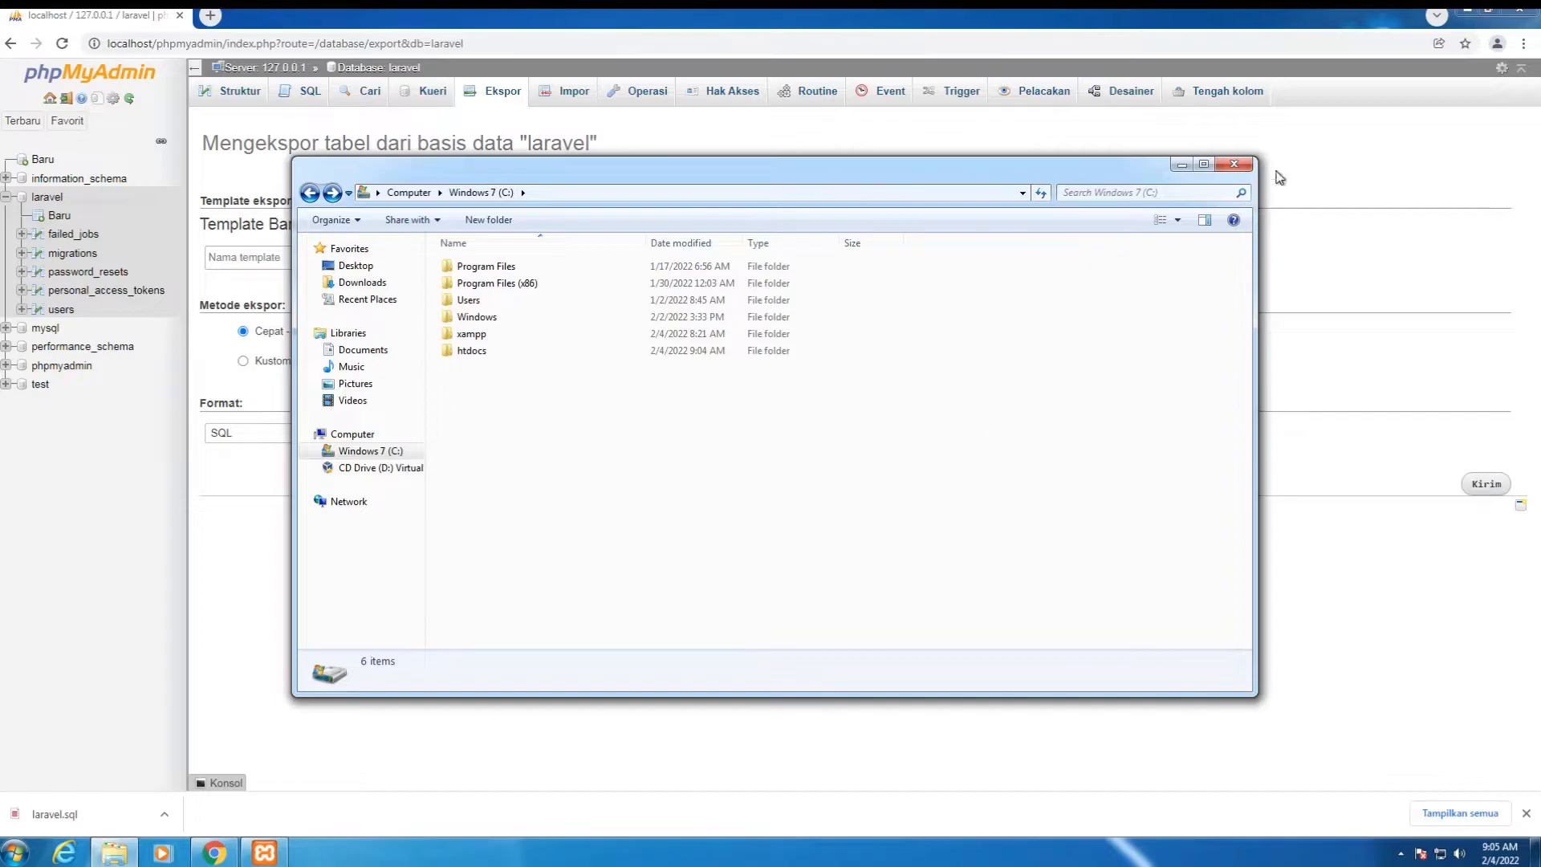
pyautogui.click(1183, 166)
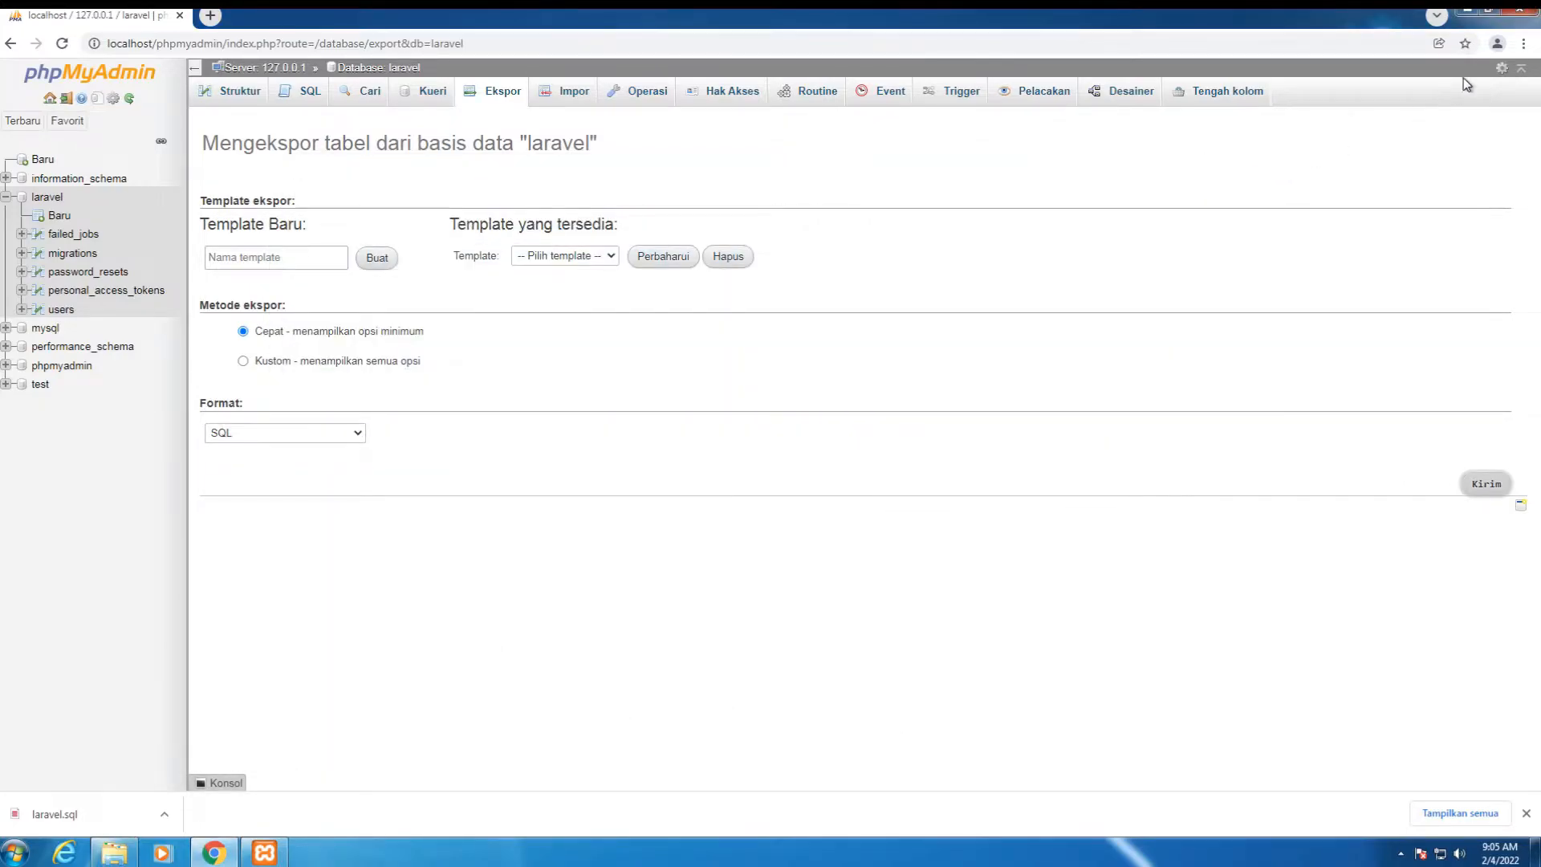
# Close the browser, stop the Apache and MySQL services, and quit the XAMPP Control Panel
pyautogui.click(1518, 13)
pyautogui.moveTo(569, 269); pyautogui.dragTo(748, 213)
pyautogui.click(770, 290)
pyautogui.click(772, 311)
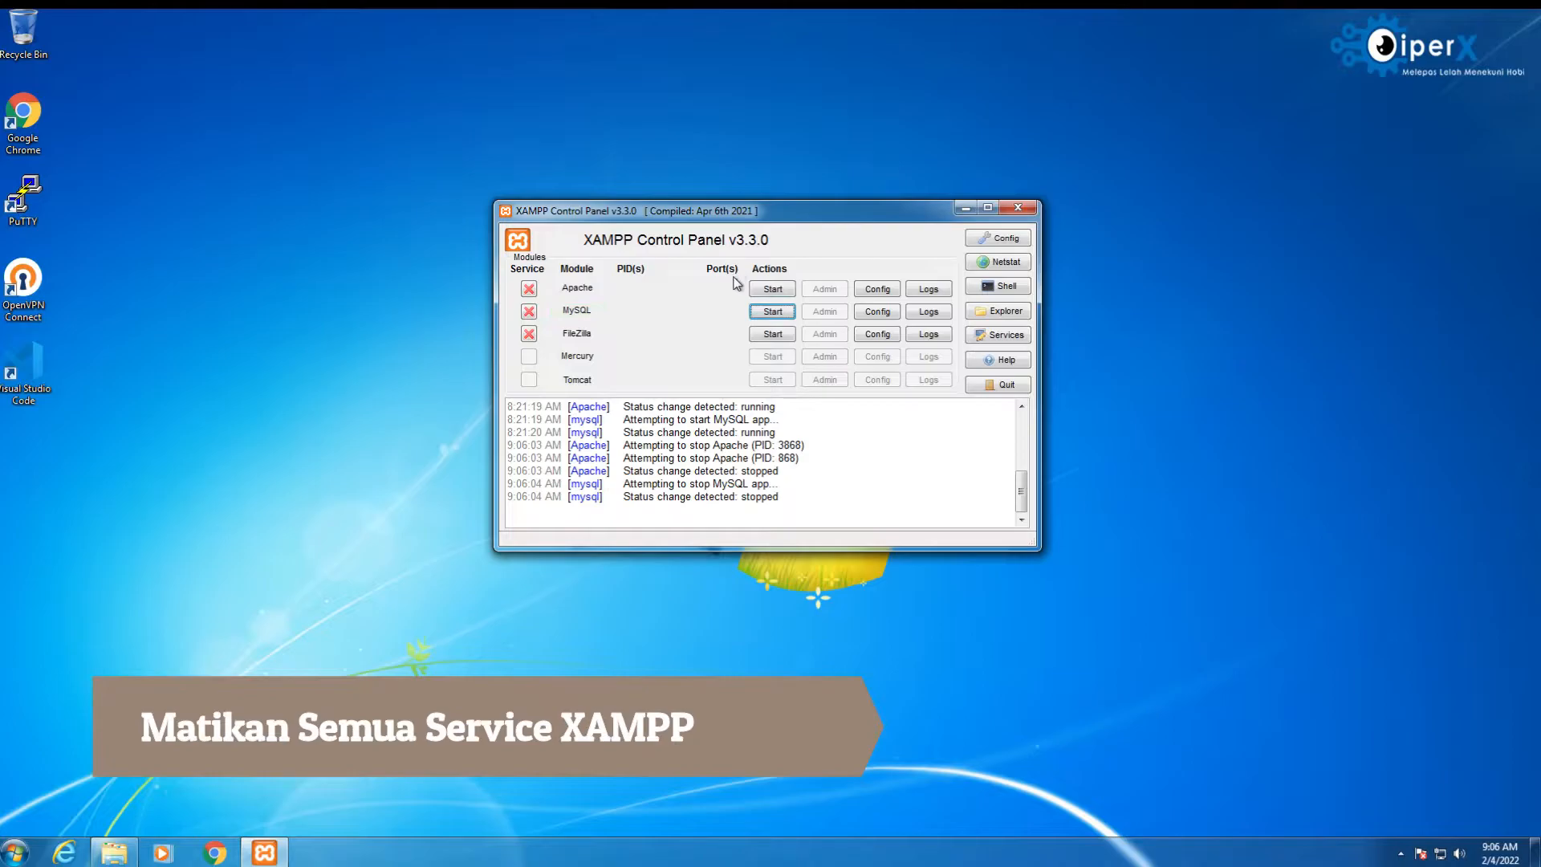
pyautogui.click(998, 387)
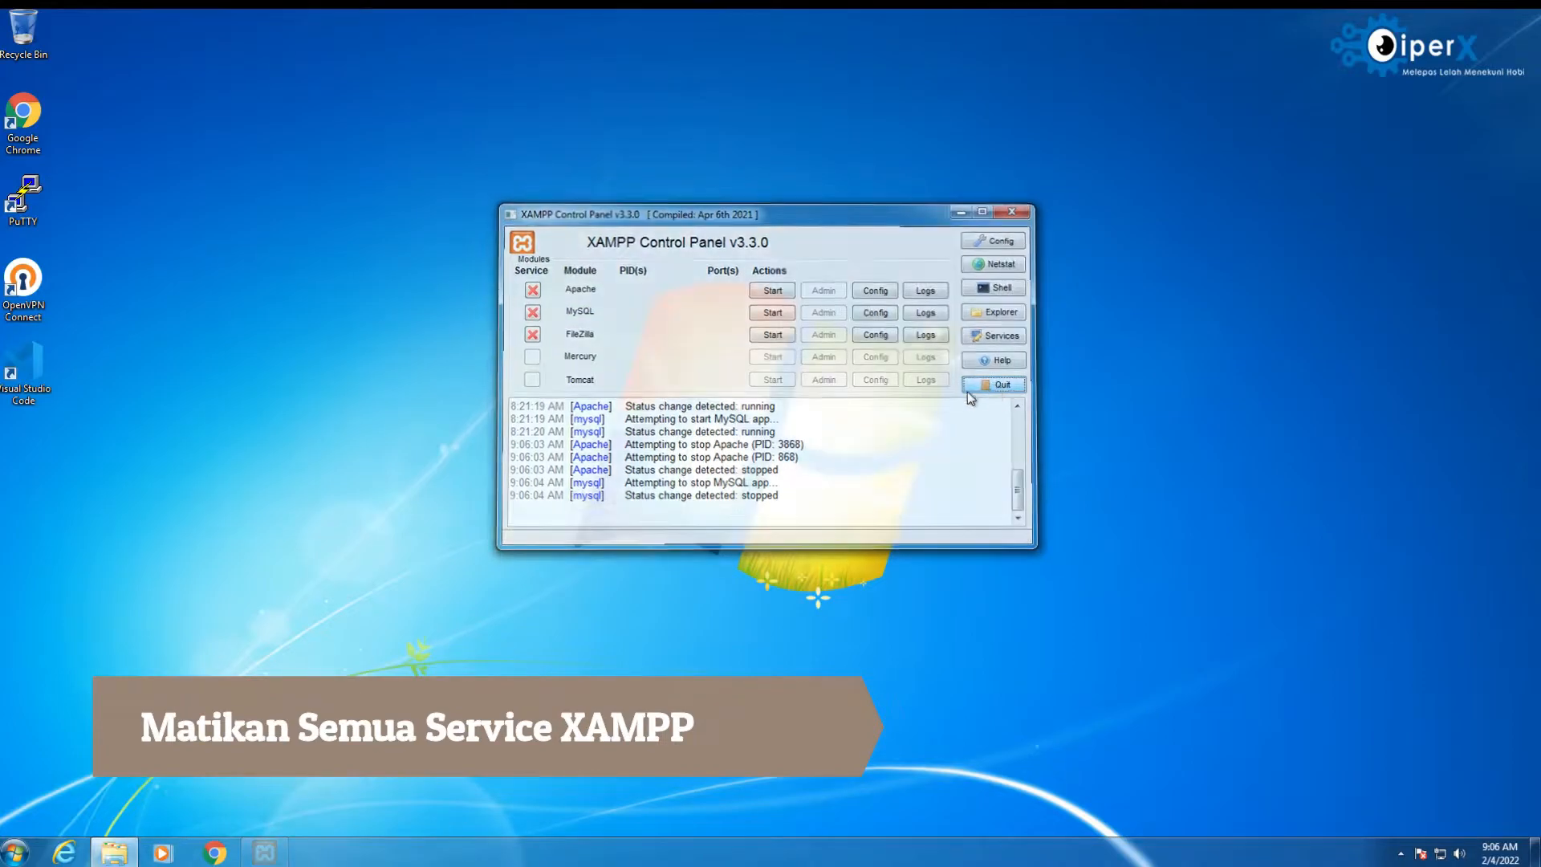
# Uninstall XAMPP through the Windows Control Panel, agreeing to remove the C:\xampp\htdocs folder too
pyautogui.click(15, 853)
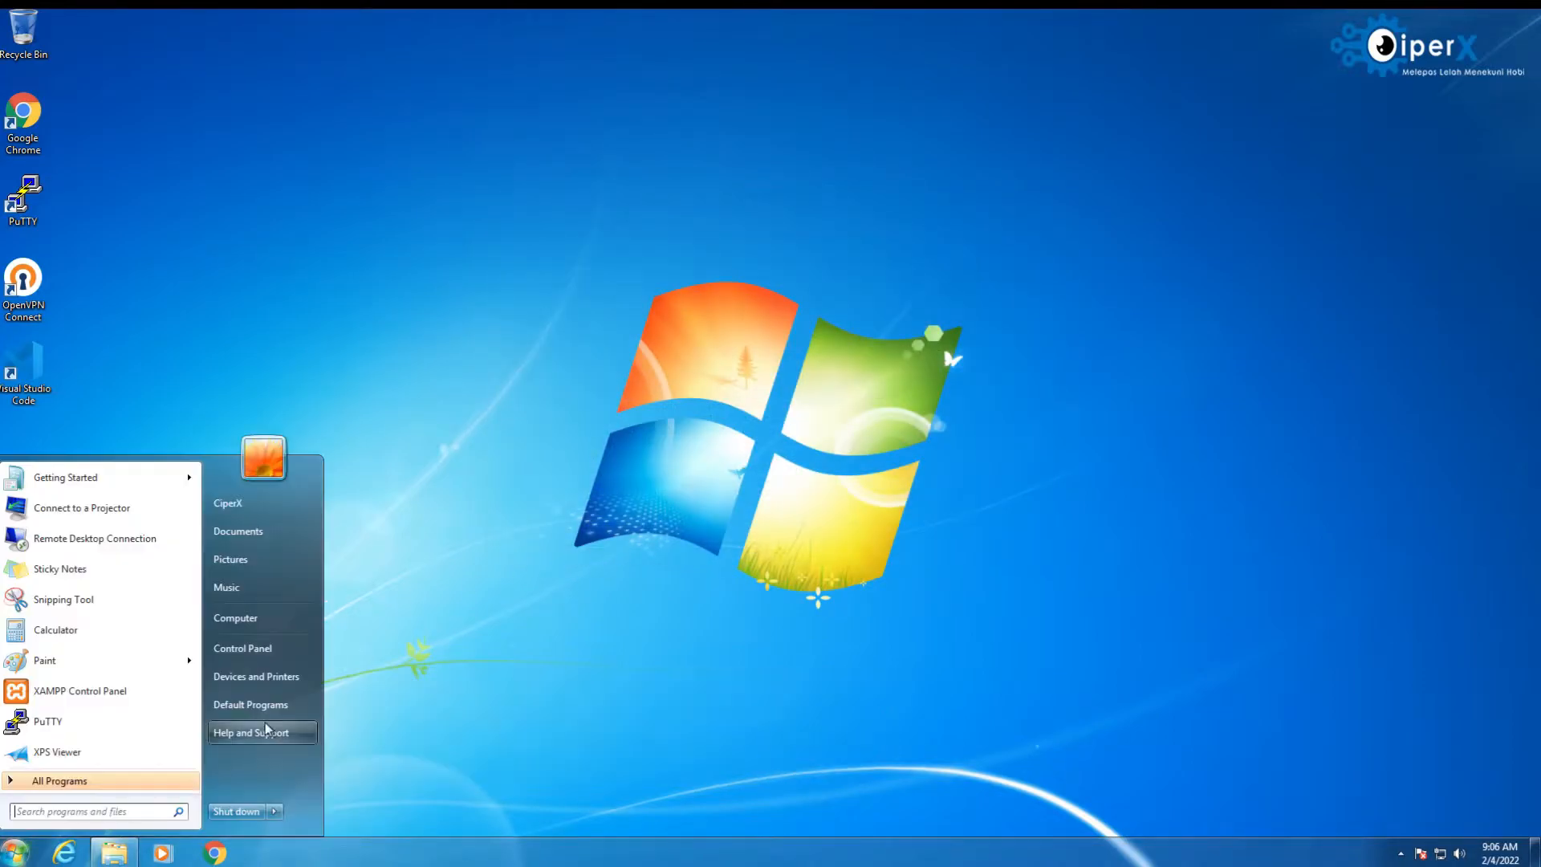
pyautogui.click(267, 650)
pyautogui.click(619, 475)
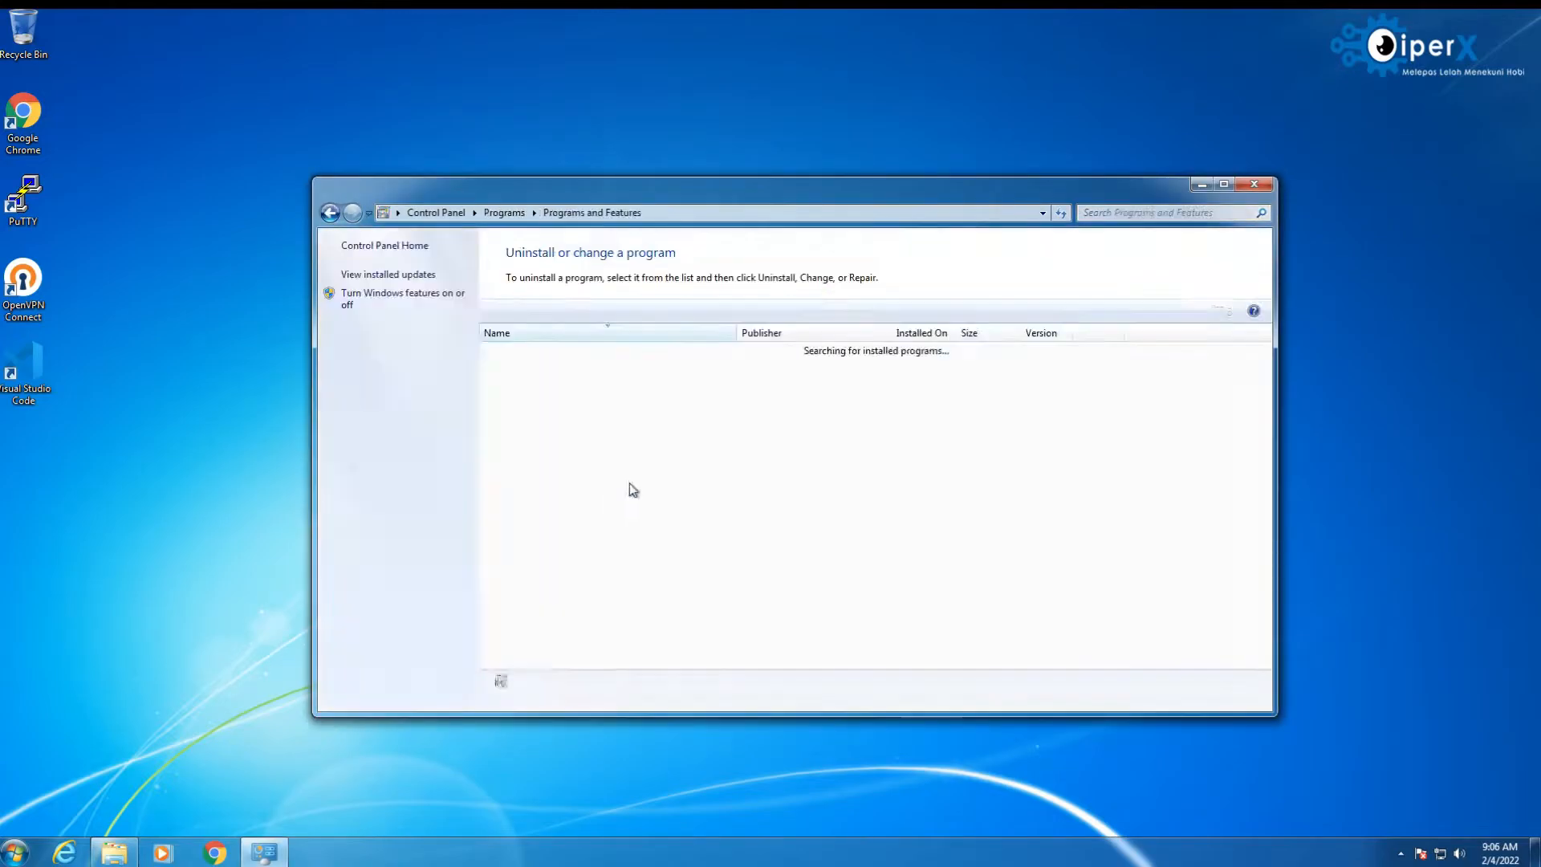
pyautogui.rightClick(506, 353)
pyautogui.click(531, 363)
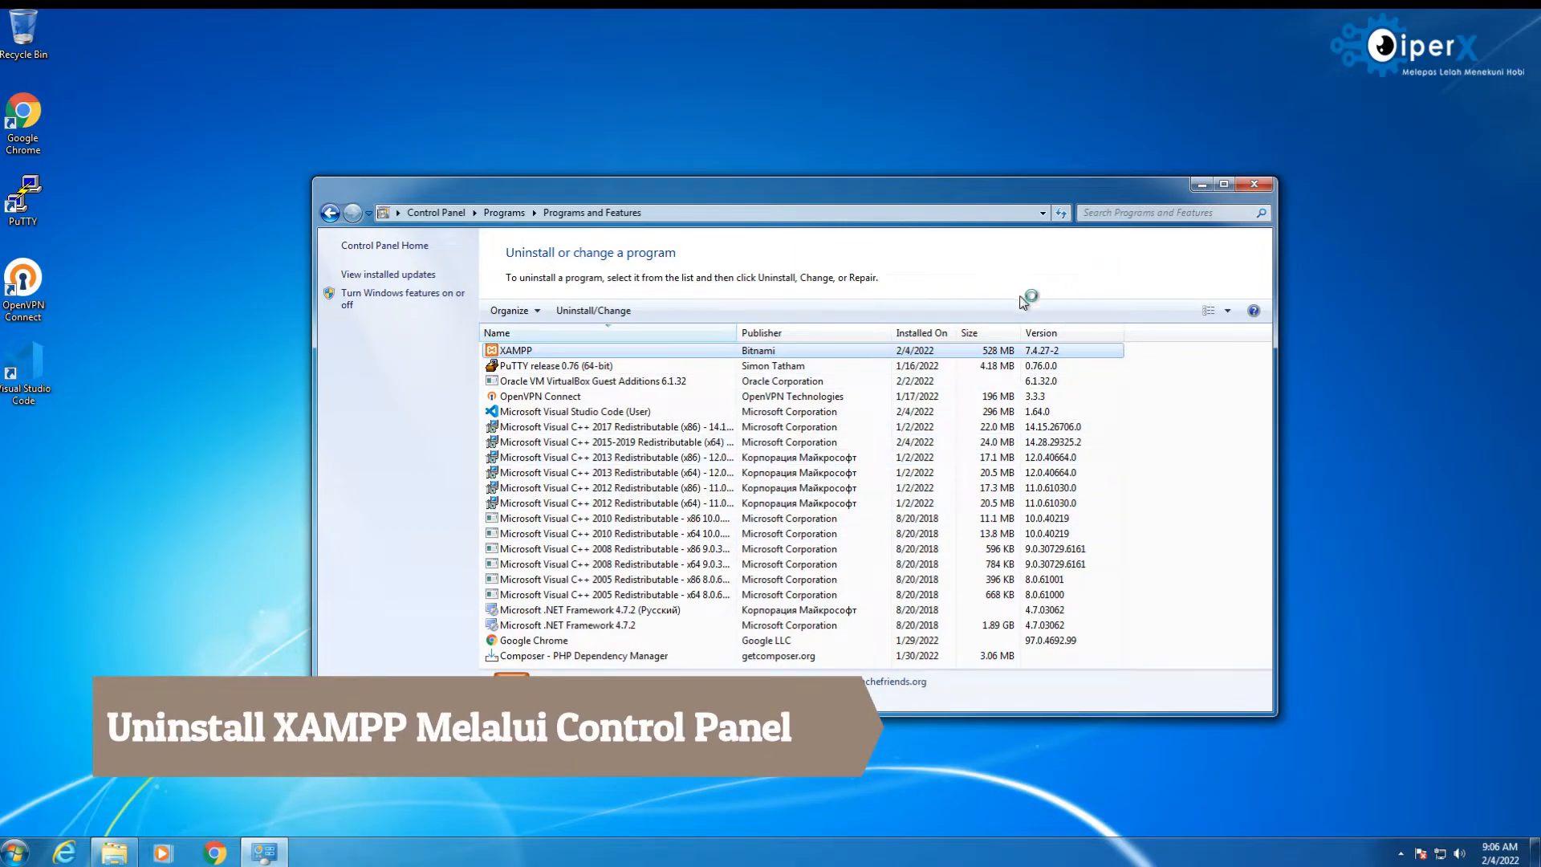
pyautogui.click(1199, 184)
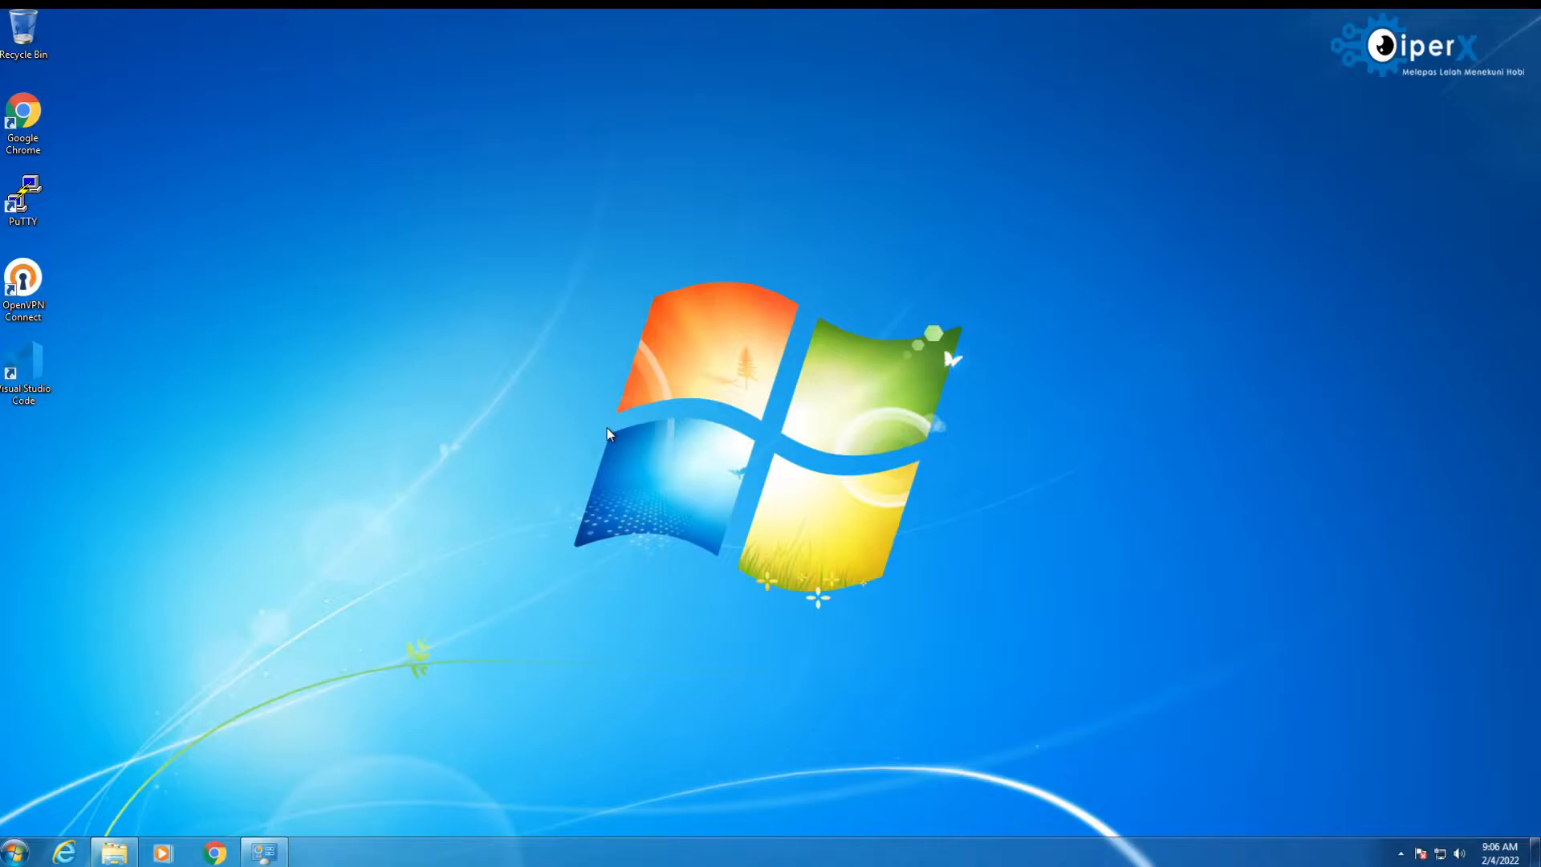
pyautogui.click(725, 437)
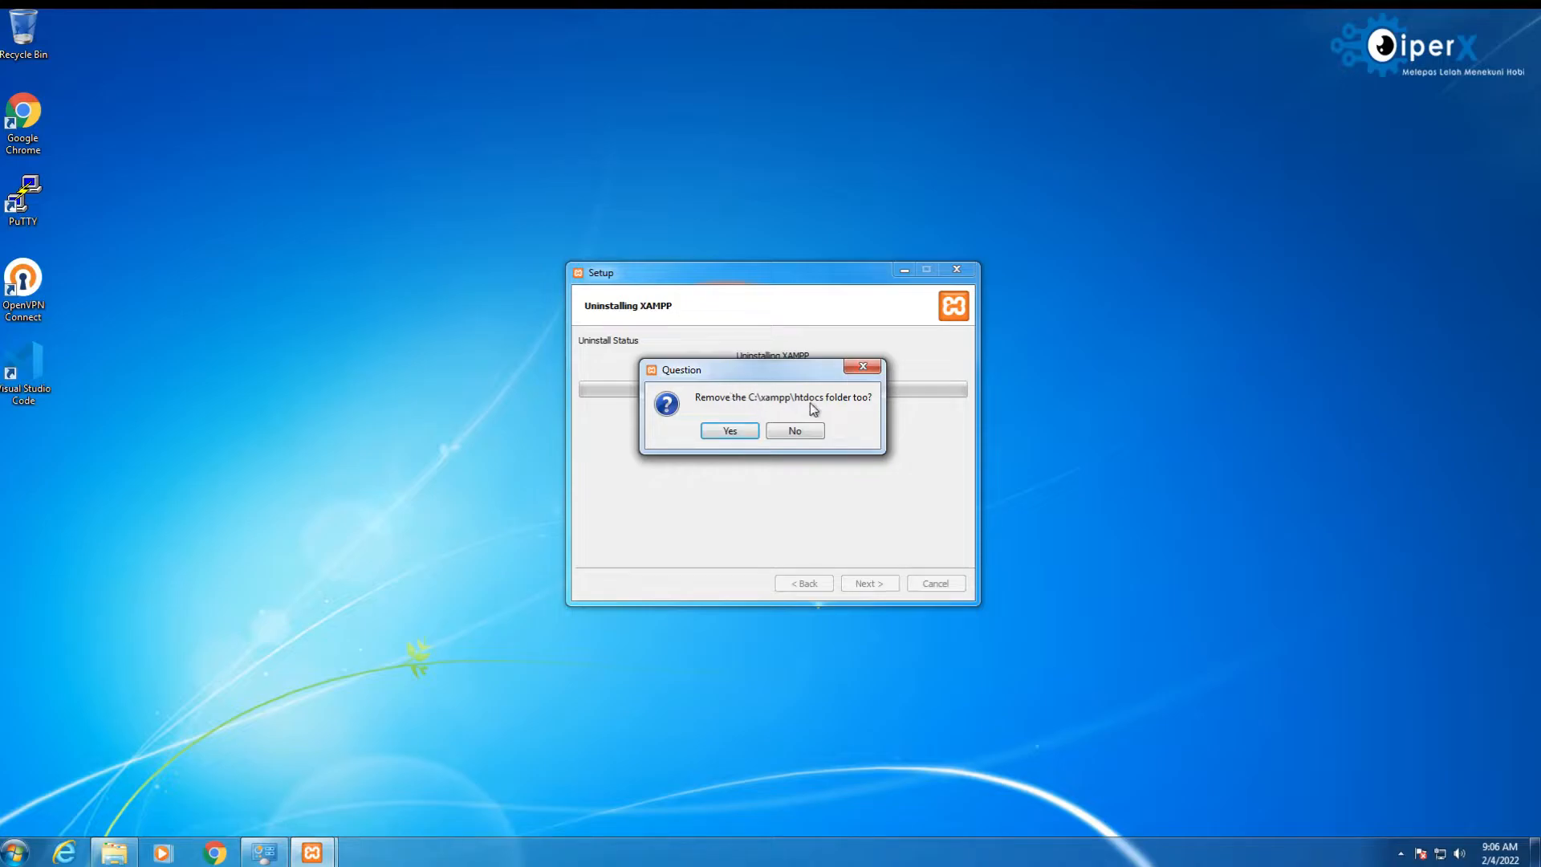
pyautogui.click(728, 434)
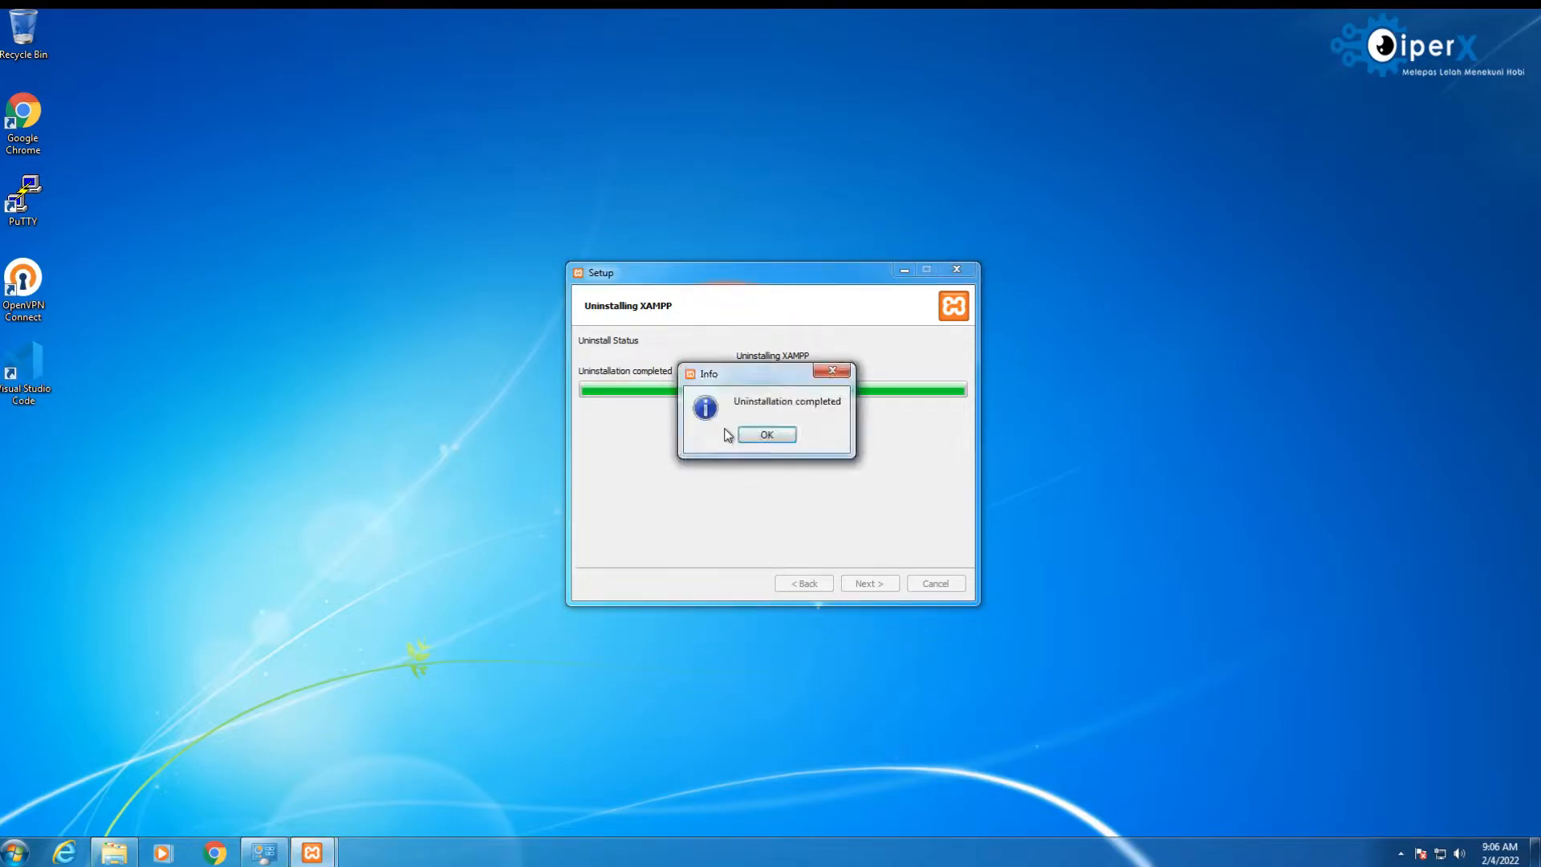
pyautogui.click(767, 435)
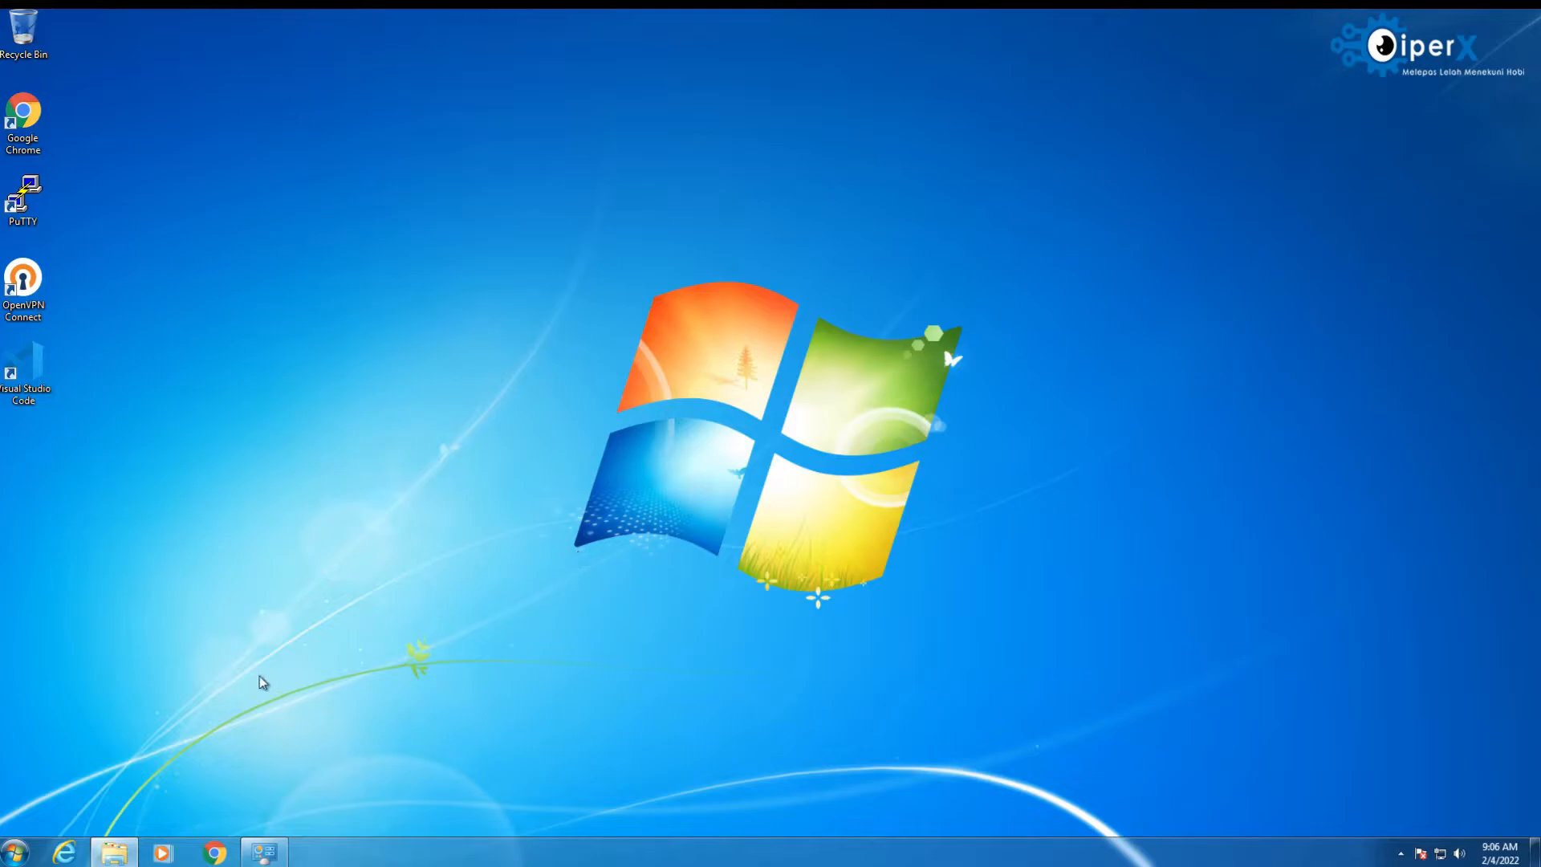
# Check the contents of the leftover xampp folder on the C: drive and move that folder to the Recycle Bin
pyautogui.click(116, 852)
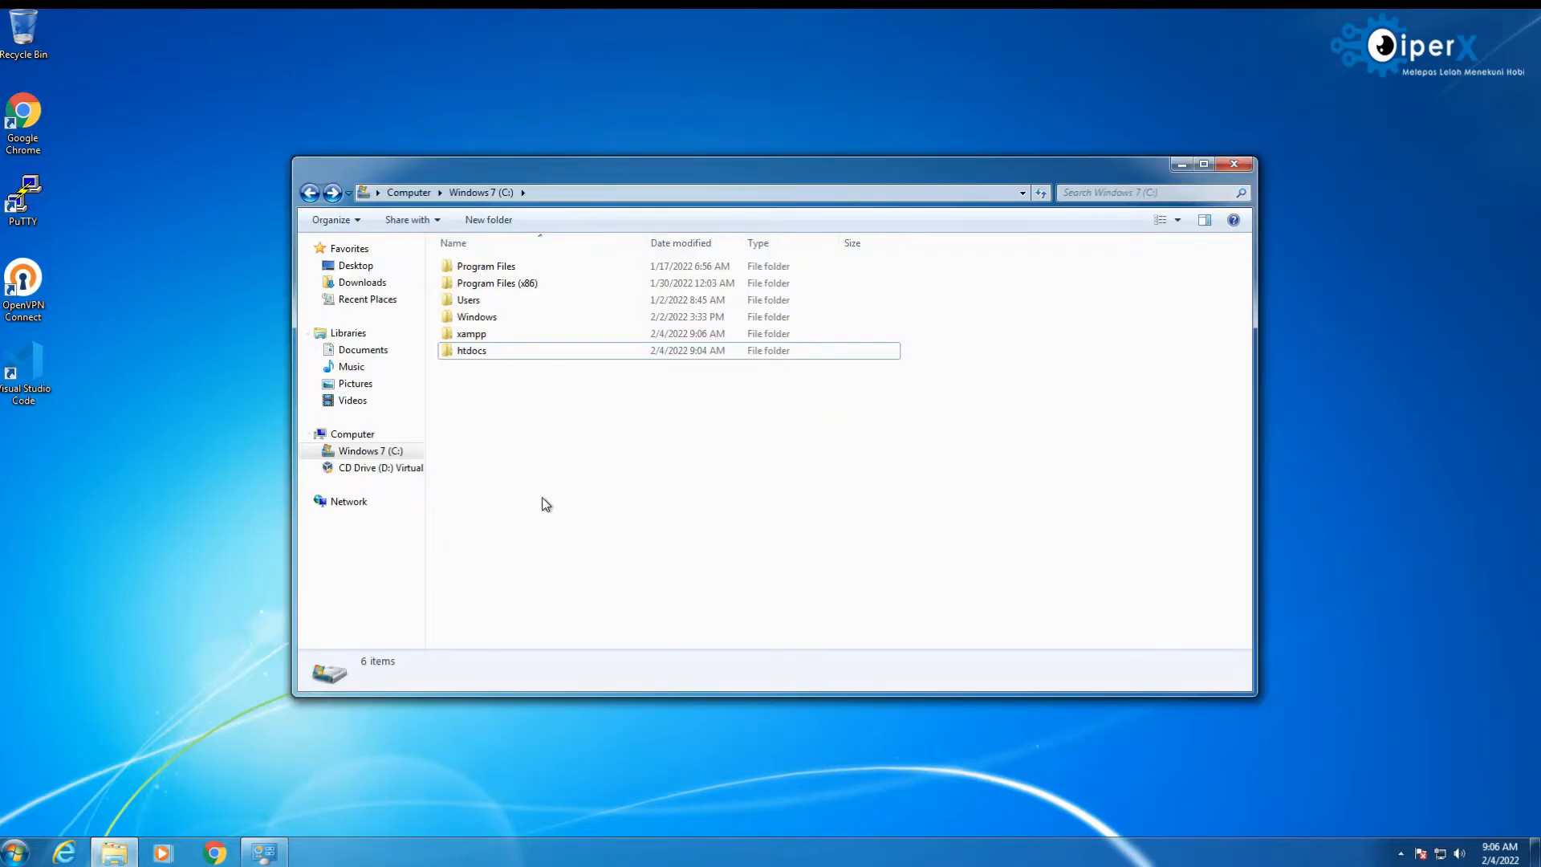
pyautogui.doubleClick(474, 334)
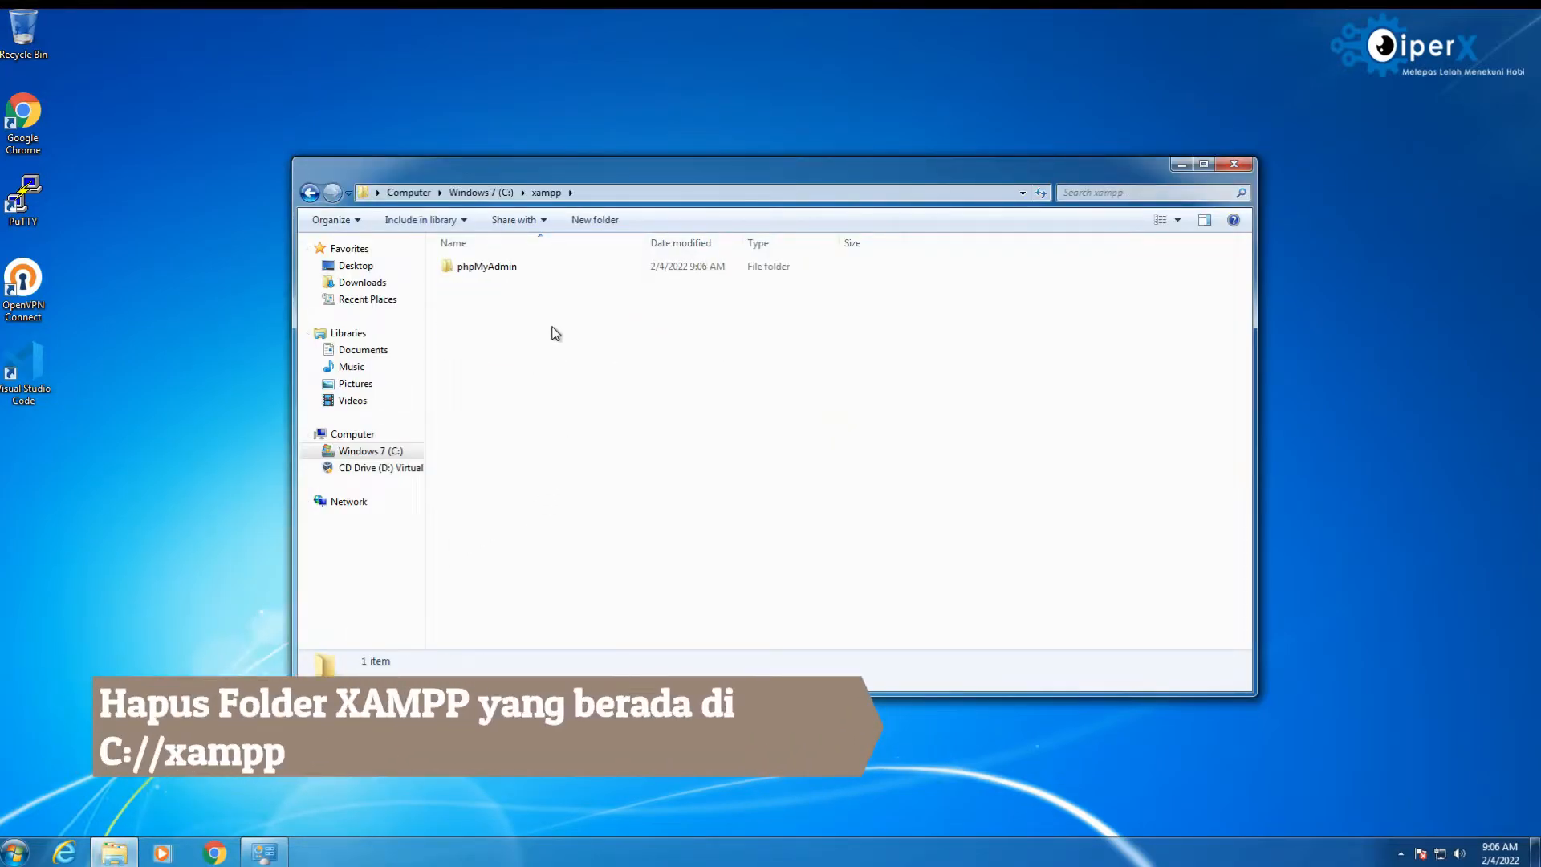
pyautogui.click(310, 192)
pyautogui.click(503, 395)
pyautogui.click(475, 350)
pyautogui.rightClick(475, 348)
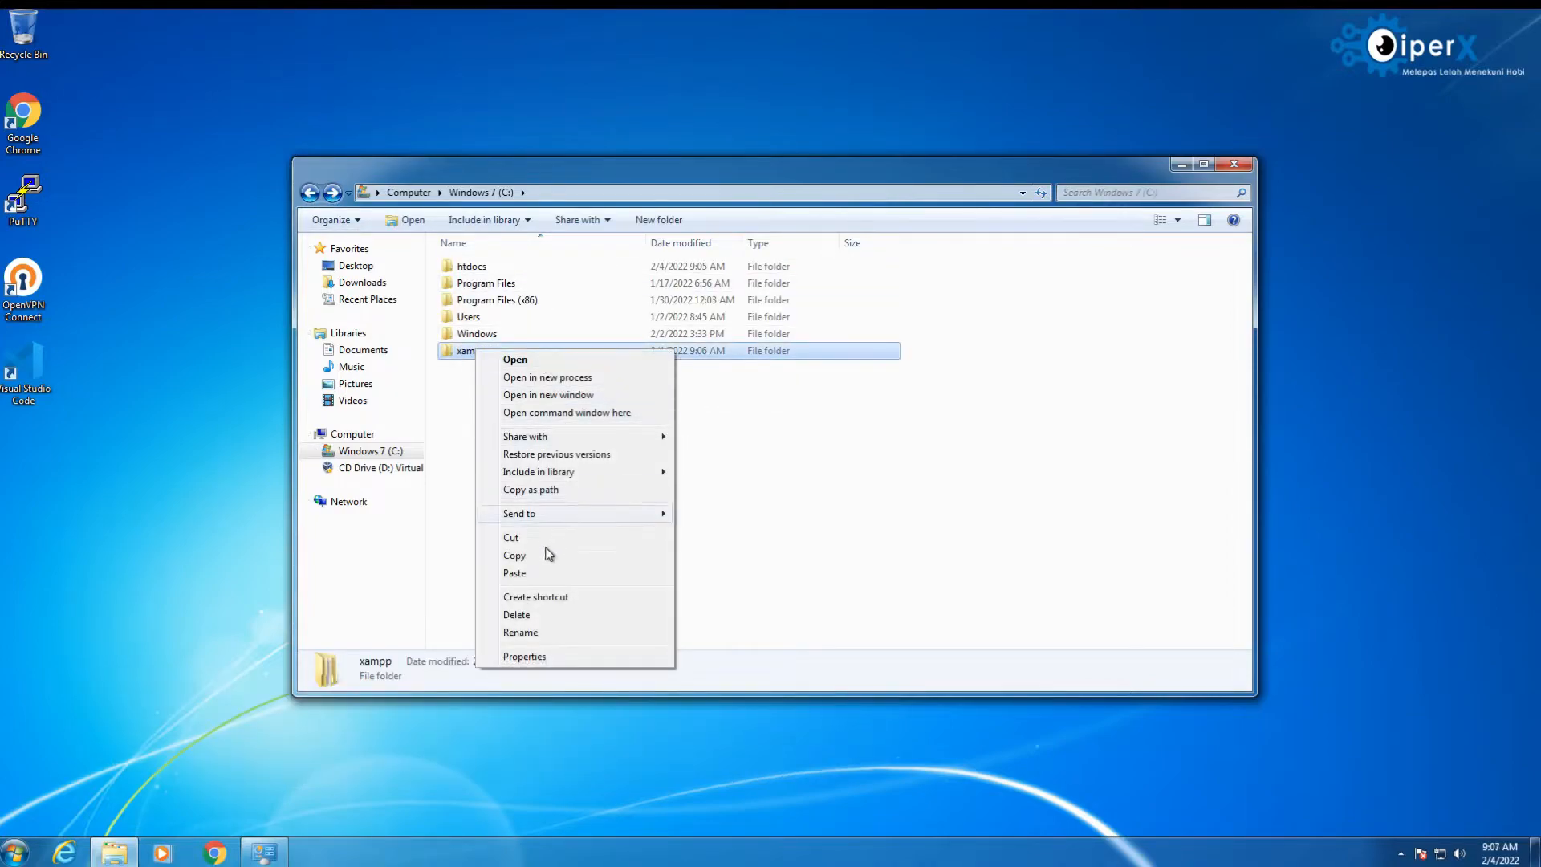
pyautogui.click(526, 614)
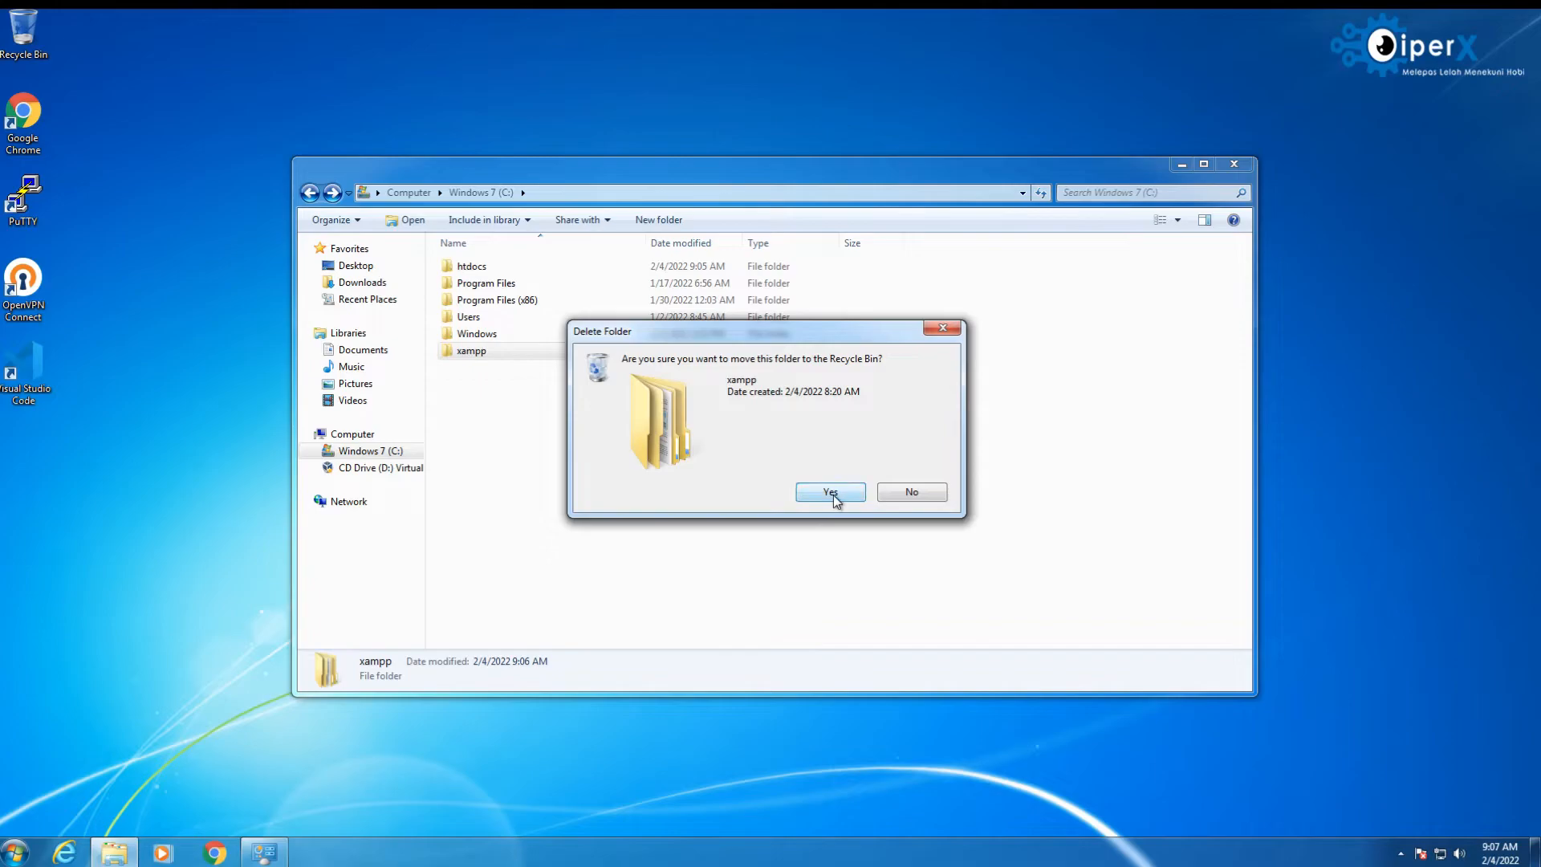
pyautogui.click(831, 492)
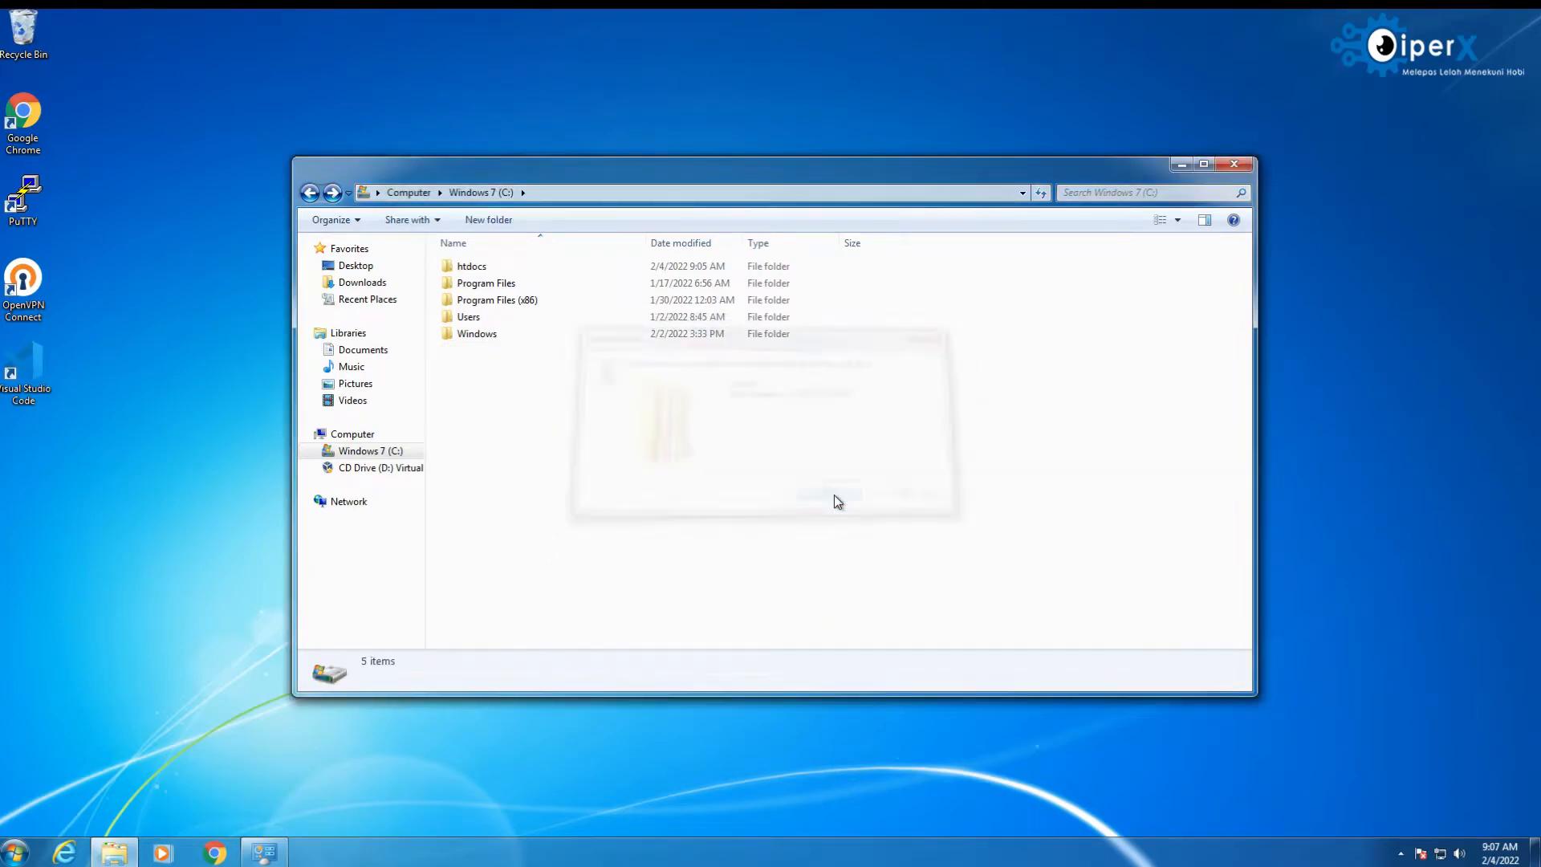
# Search Google for xampp in Chrome and download the 64-bit XAMPP 8.1.2 / PHP 8.1.2 installer for Windows from Apache Friends
pyautogui.click(214, 853)
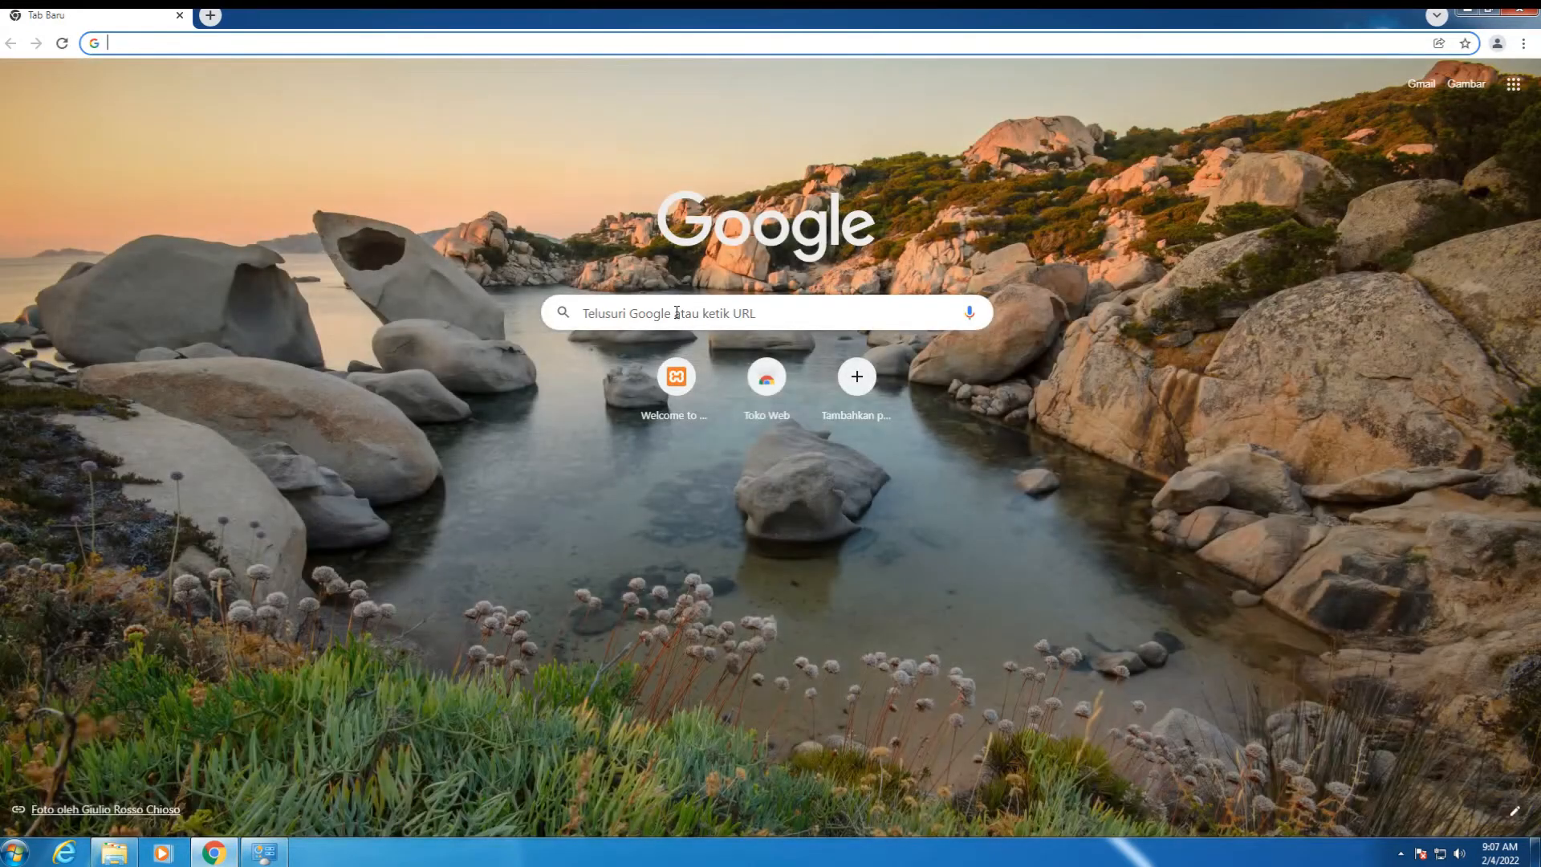
pyautogui.click(677, 313)
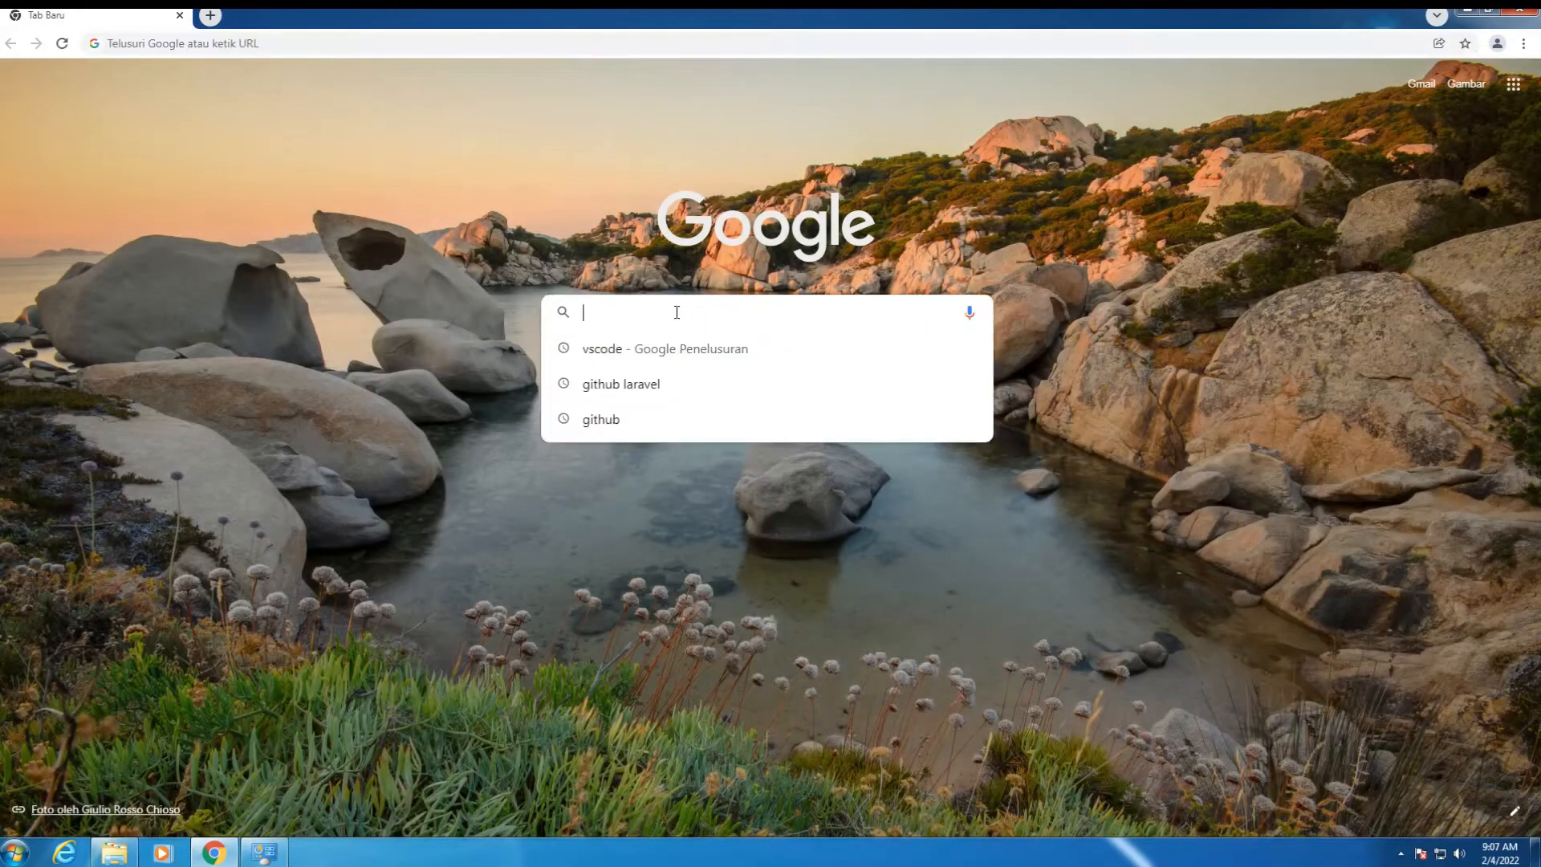
pyautogui.write('xampp')
pyautogui.press('Return')
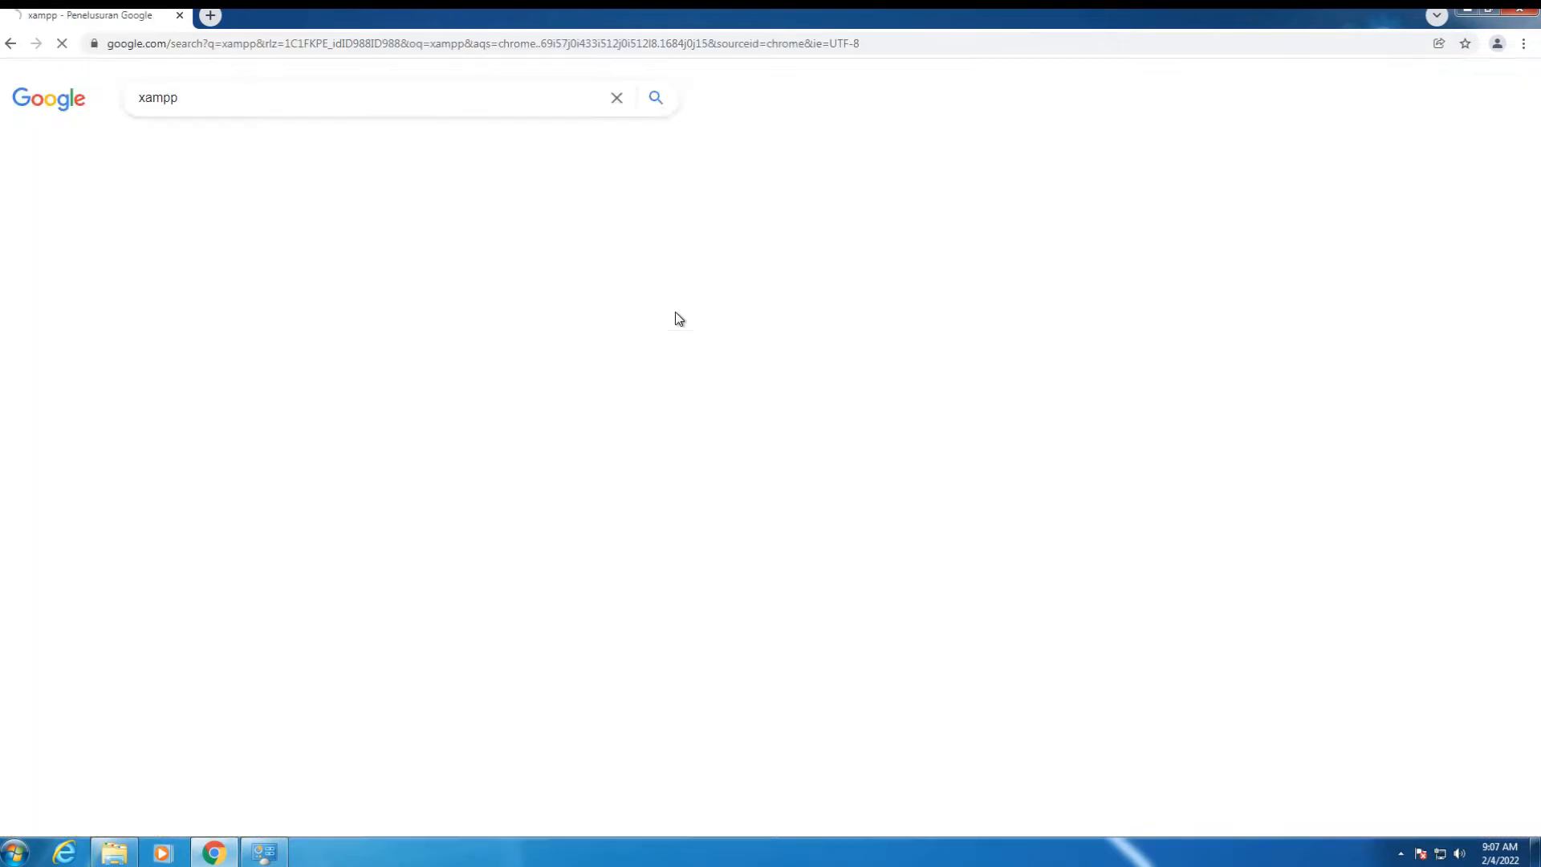
pyautogui.click(294, 239)
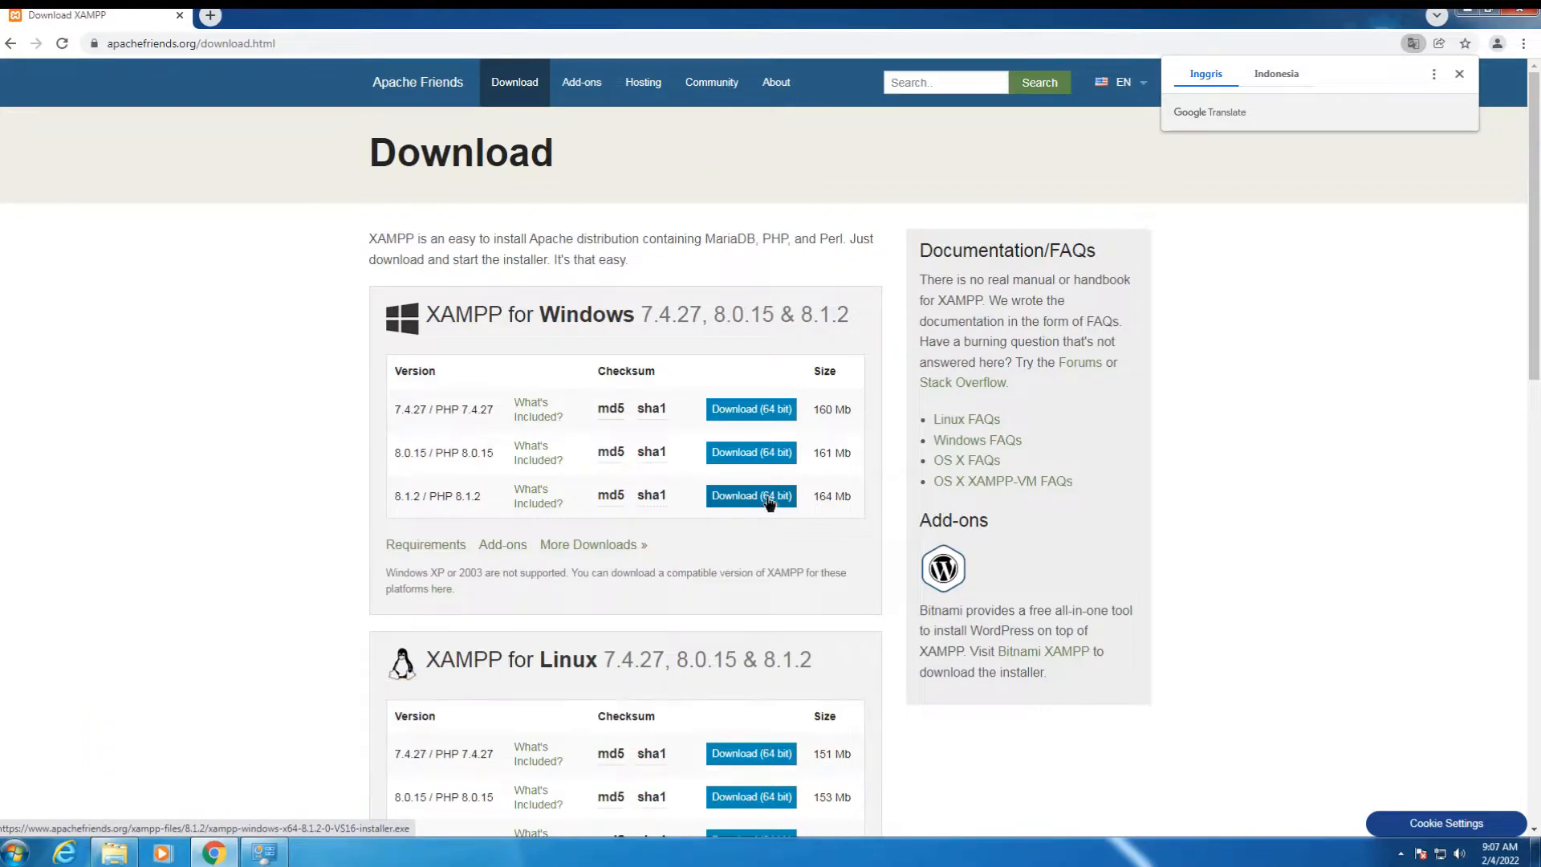
pyautogui.click(770, 497)
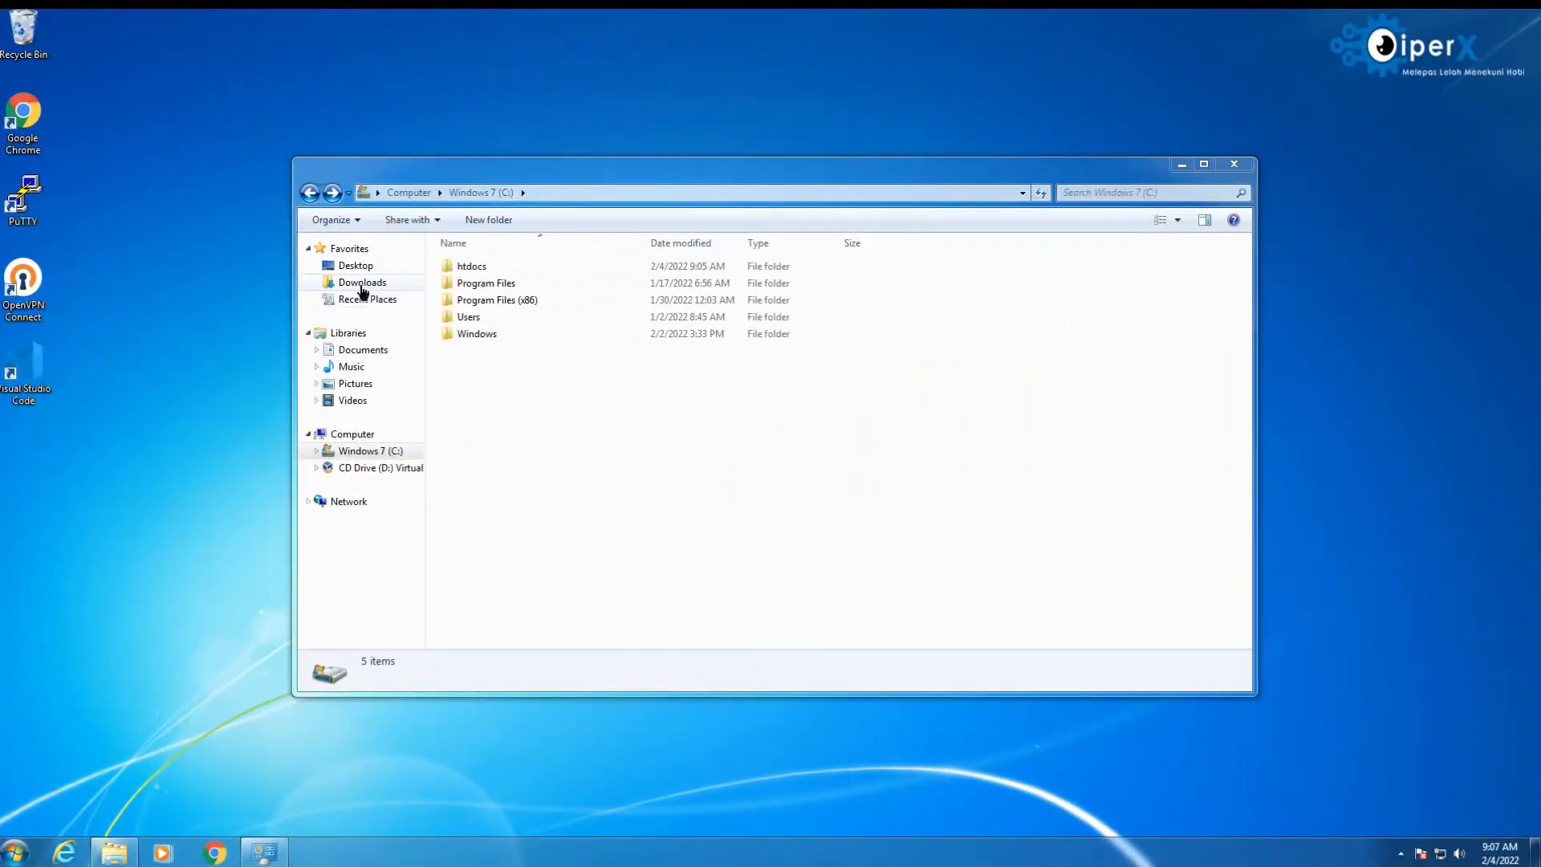
# Run xampp-windows-x64-8.1.2-0-VS16-installer from the Downloads folder and proceed to the component selection
pyautogui.click(343, 307)
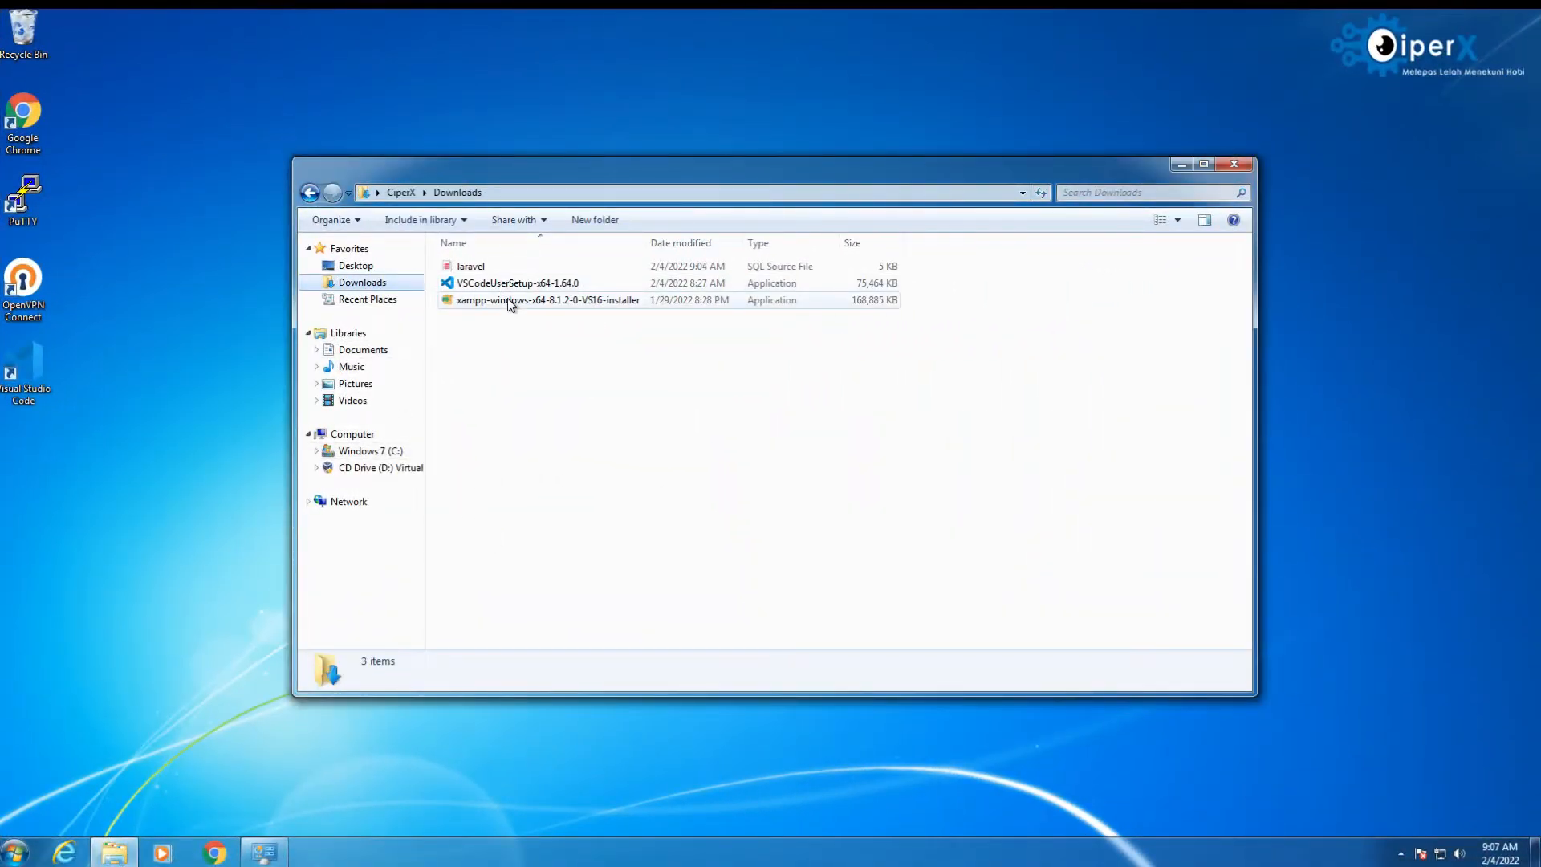
pyautogui.doubleClick(507, 300)
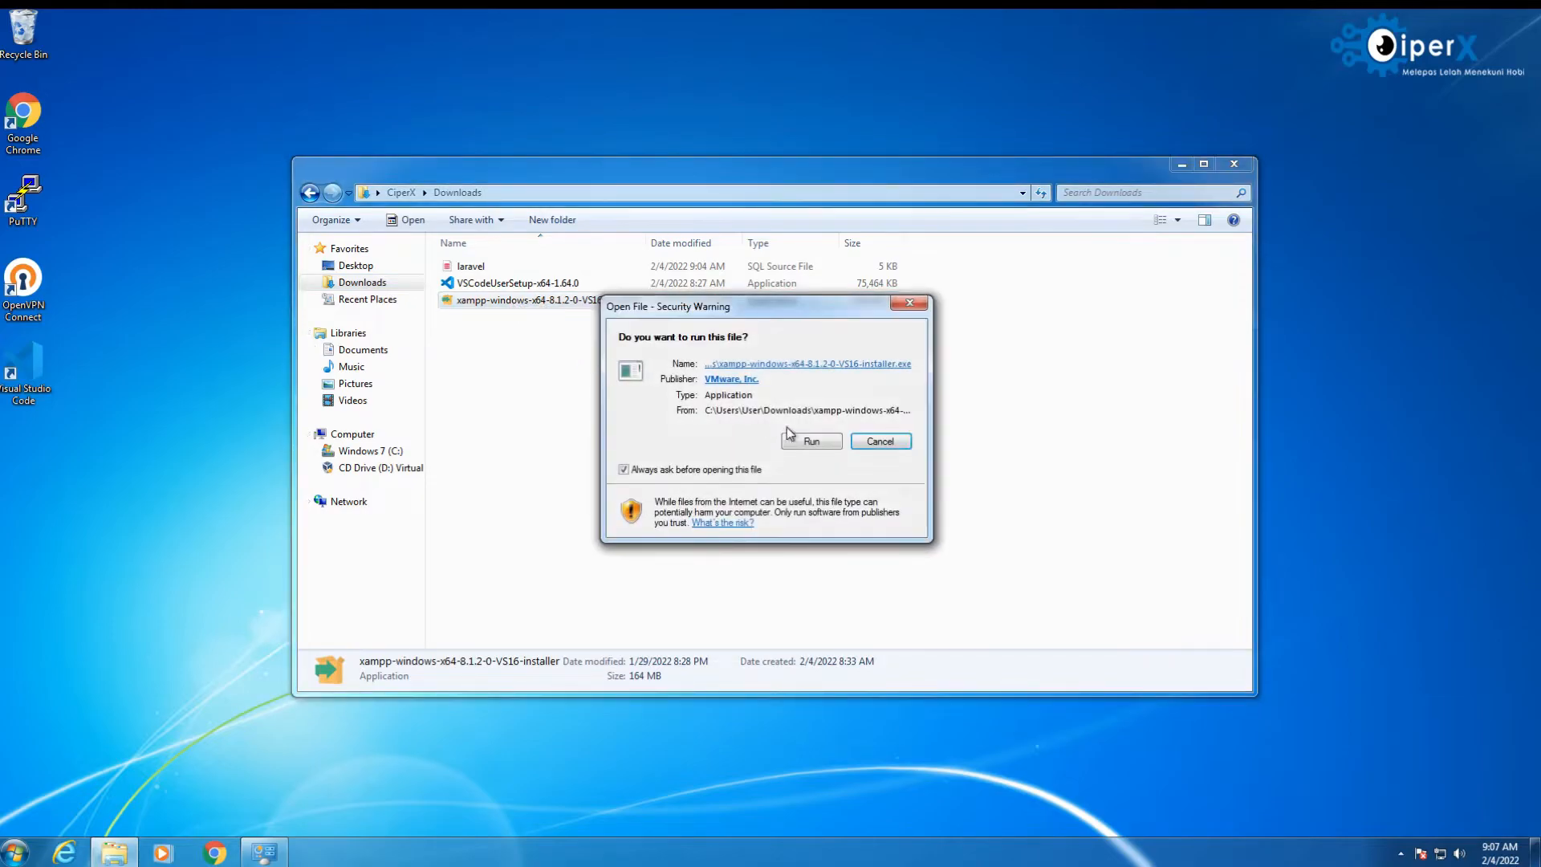
pyautogui.click(818, 441)
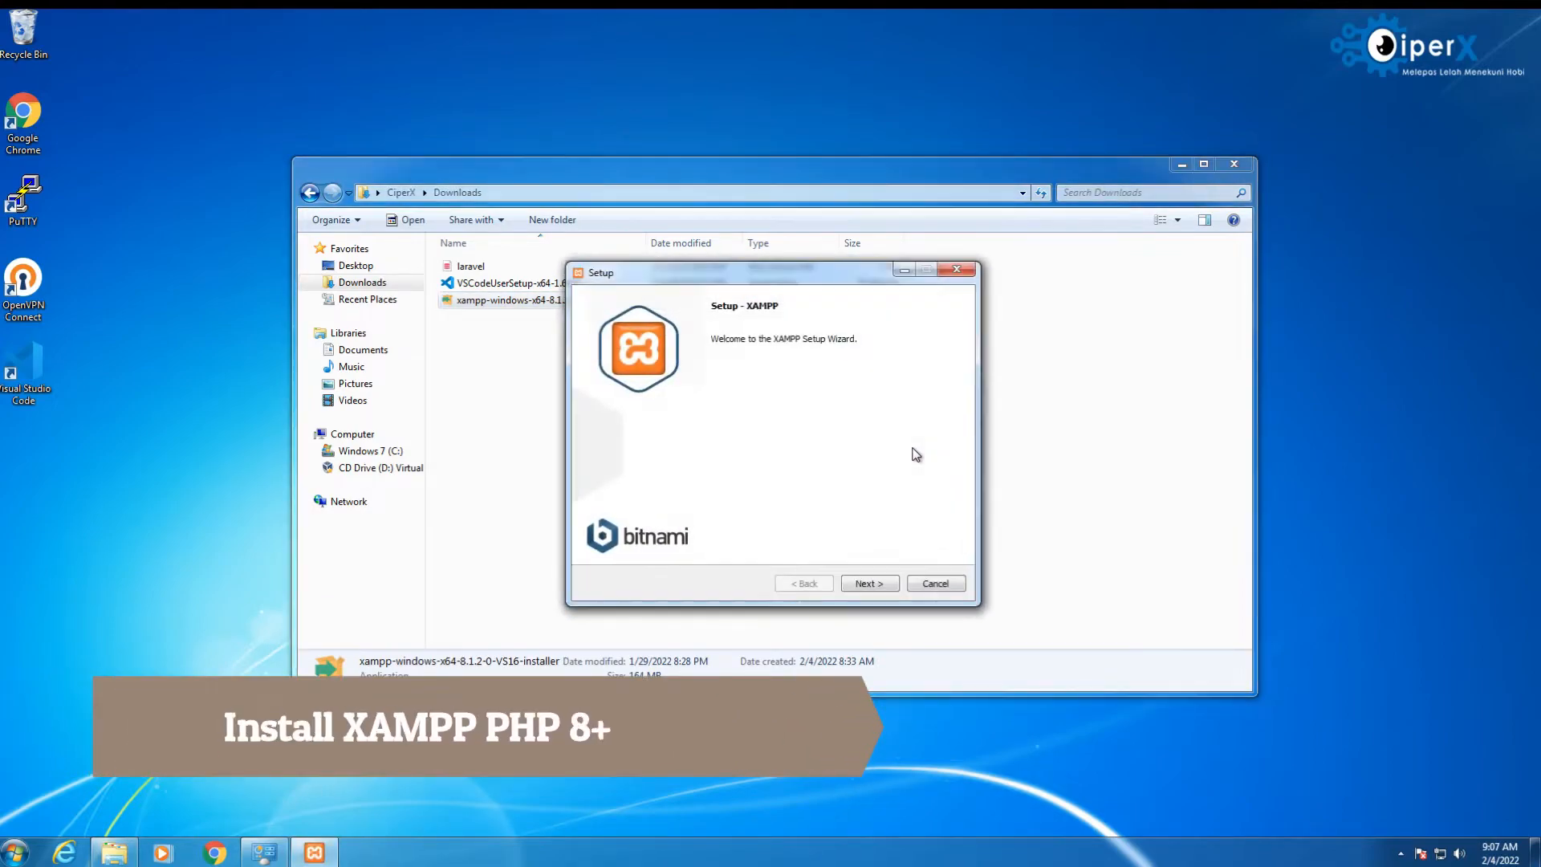
pyautogui.click(859, 584)
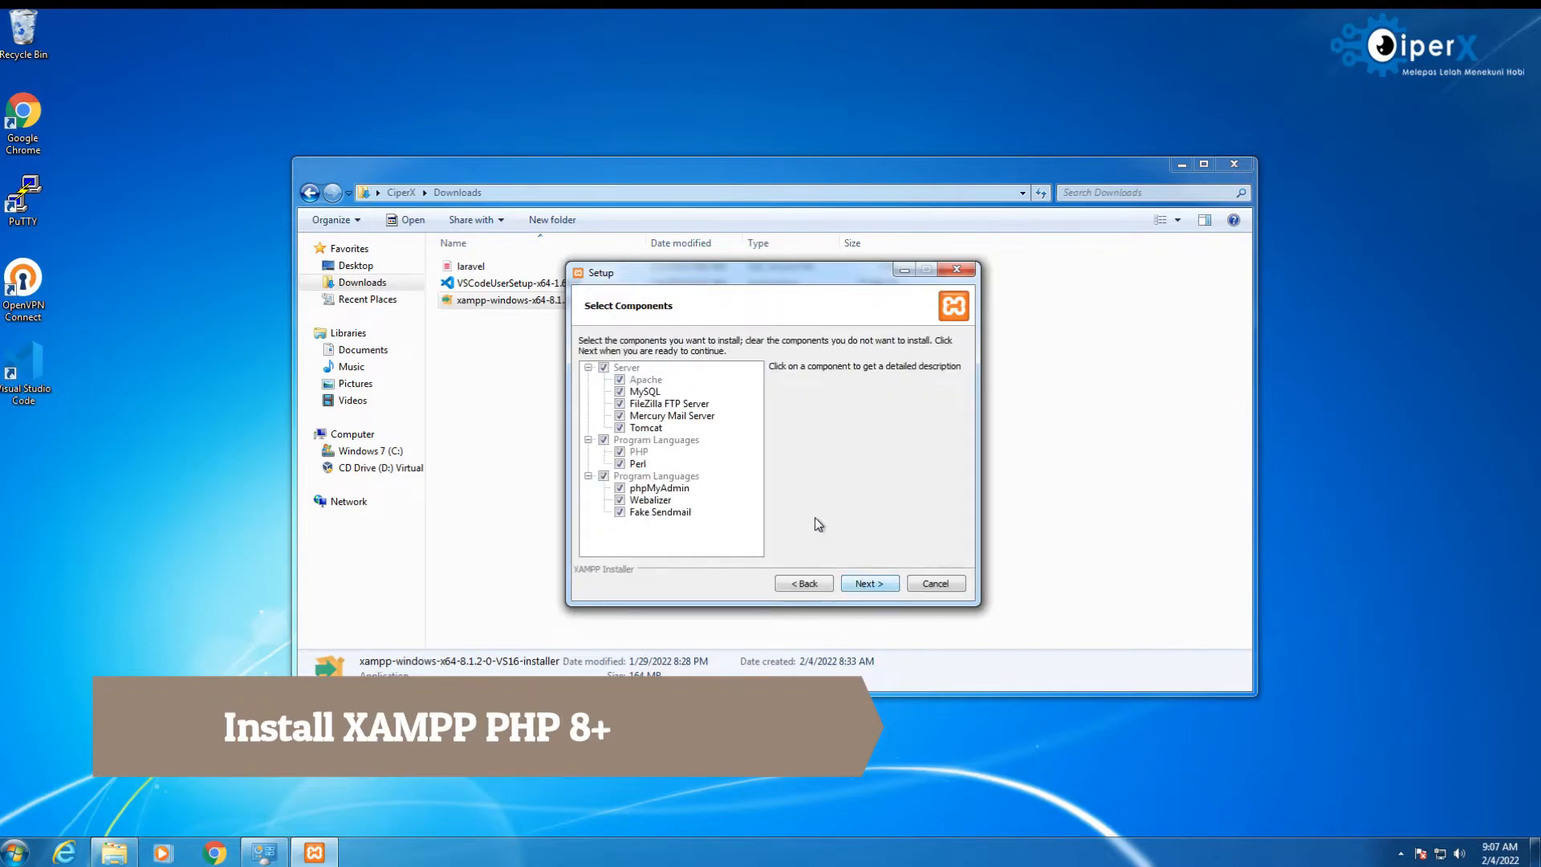
# Exclude FileZilla FTP Server, Mercury Mail Server, Tomcat, Perl, Webalizer and Fake Sendmail from the XAMPP components and continue to the installation folder
pyautogui.click(621, 427)
pyautogui.click(620, 463)
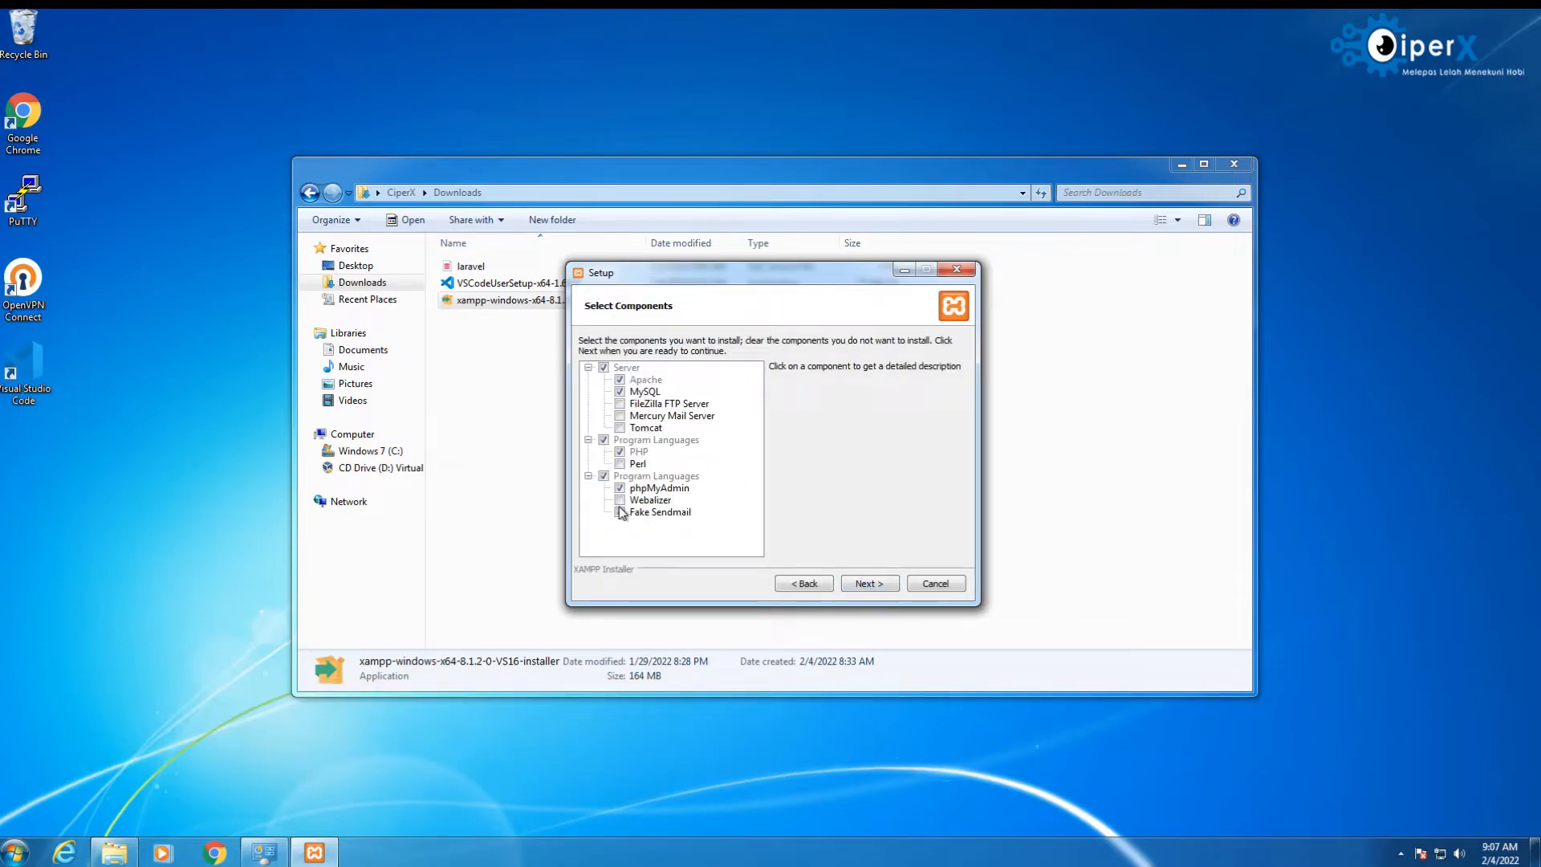
pyautogui.click(867, 585)
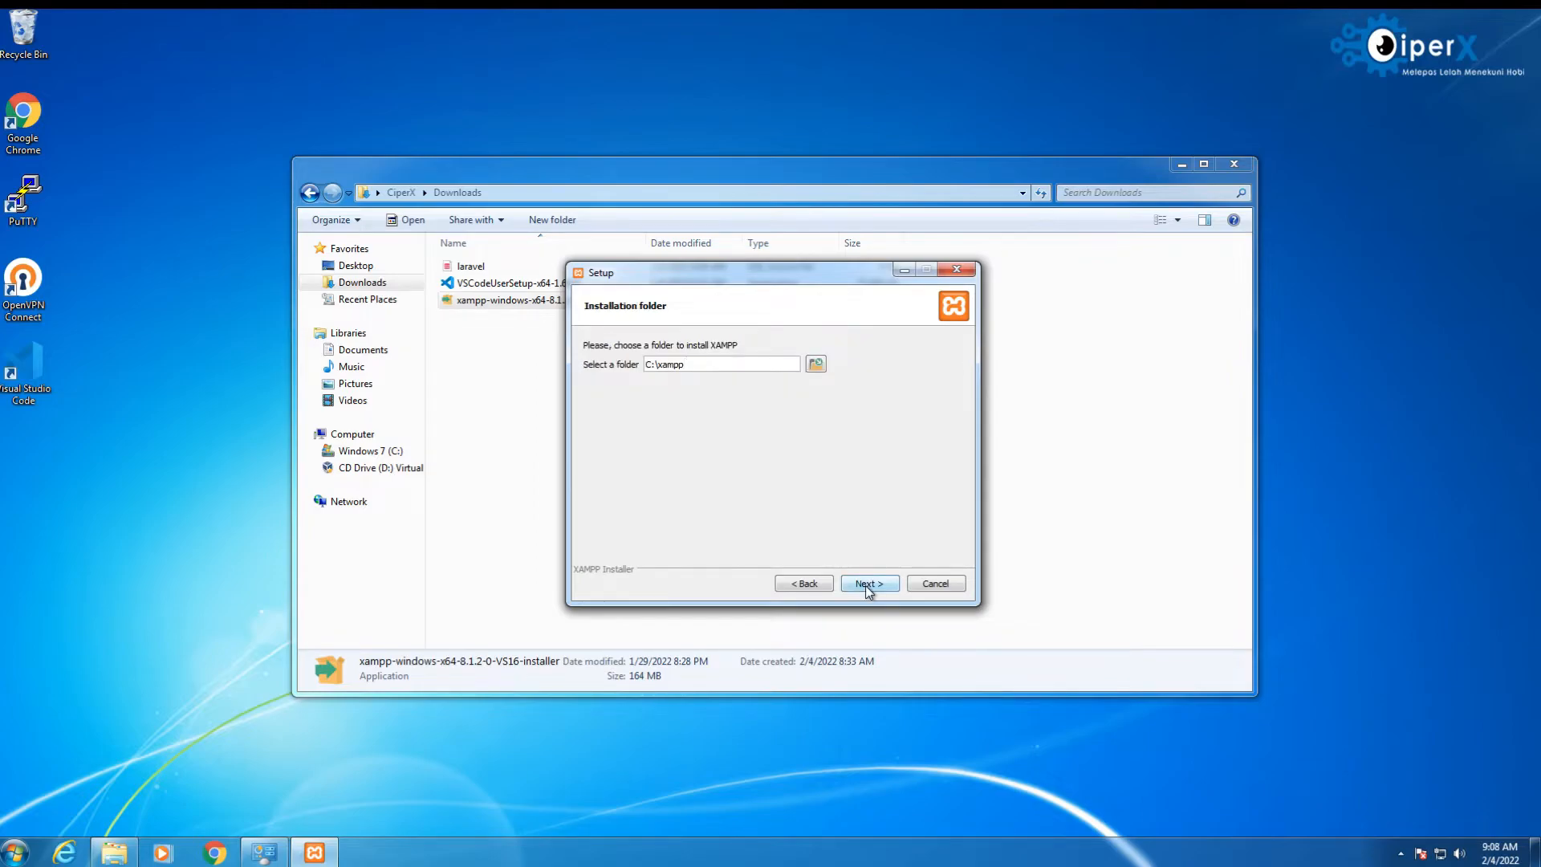
# Install XAMPP into C:\xampp with English as the language, opt out of the Bitnami information, and finish setup with the Control Panel launched
pyautogui.click(1182, 165)
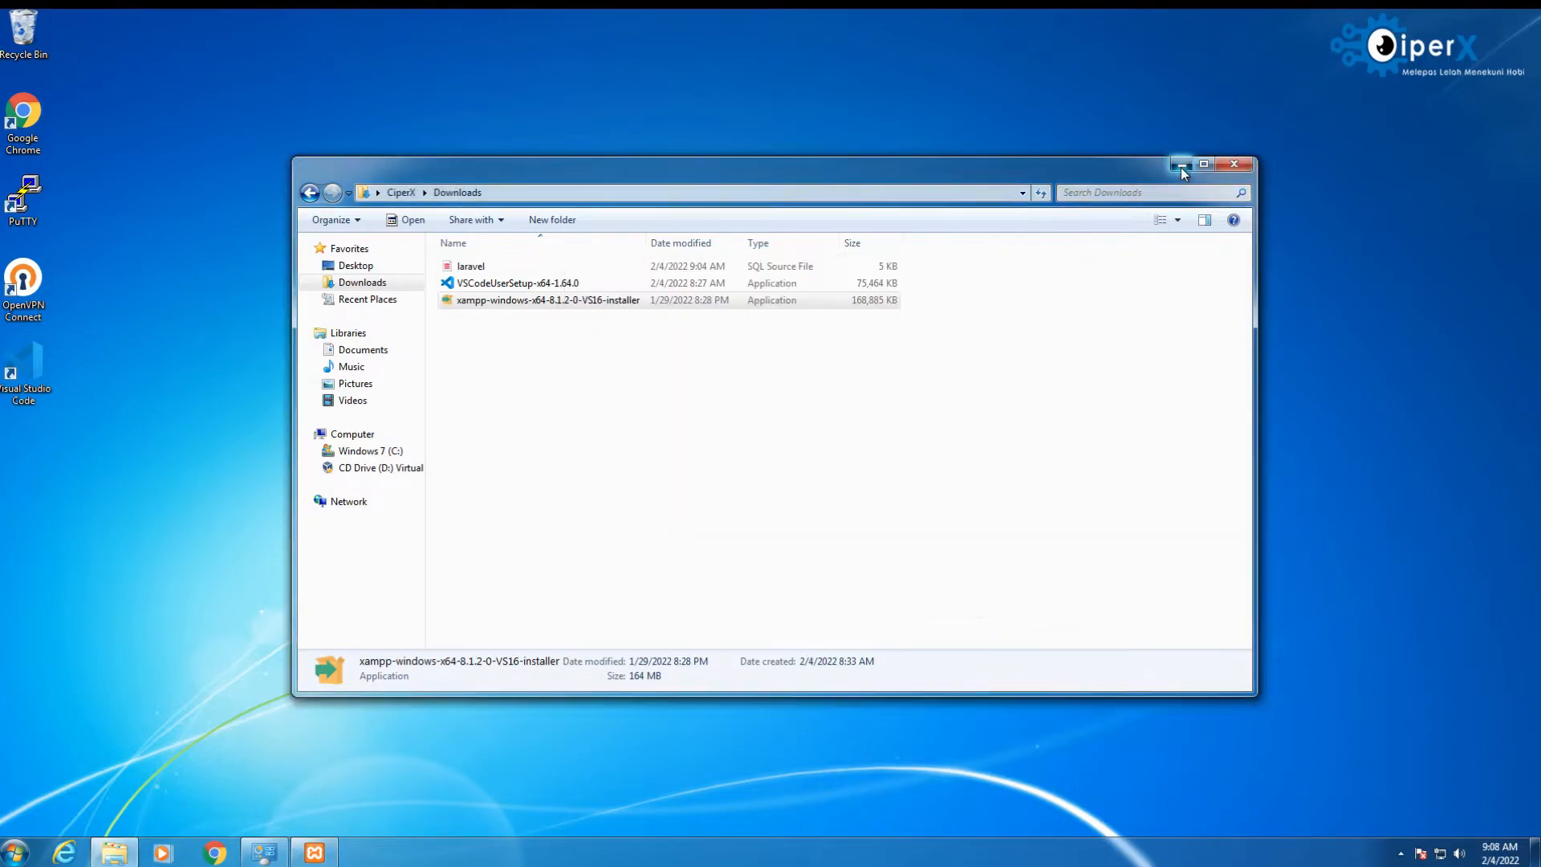
pyautogui.click(864, 585)
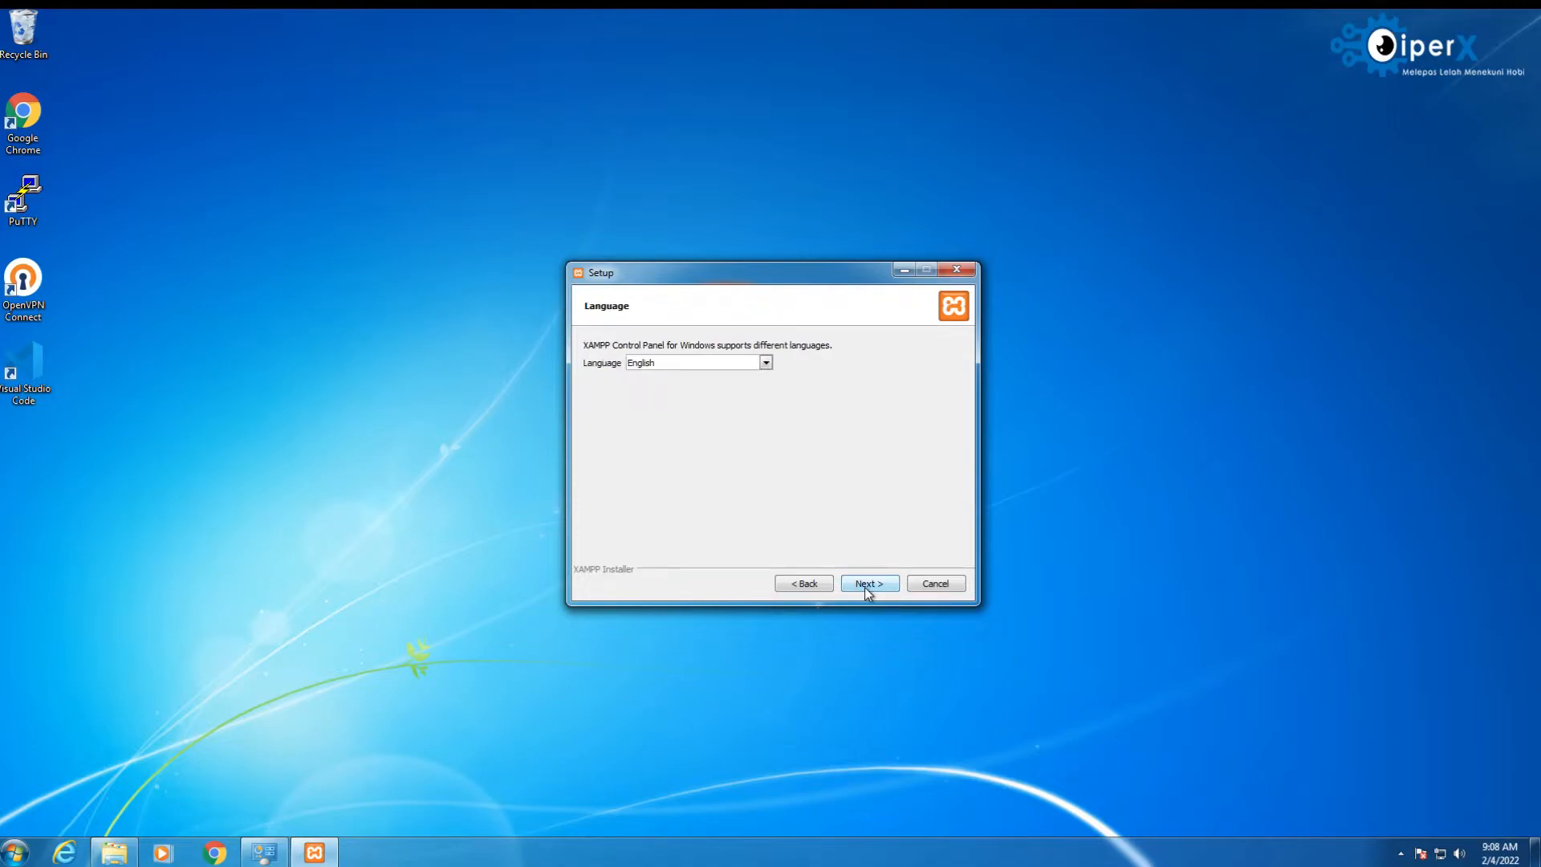
pyautogui.click(864, 586)
pyautogui.click(875, 419)
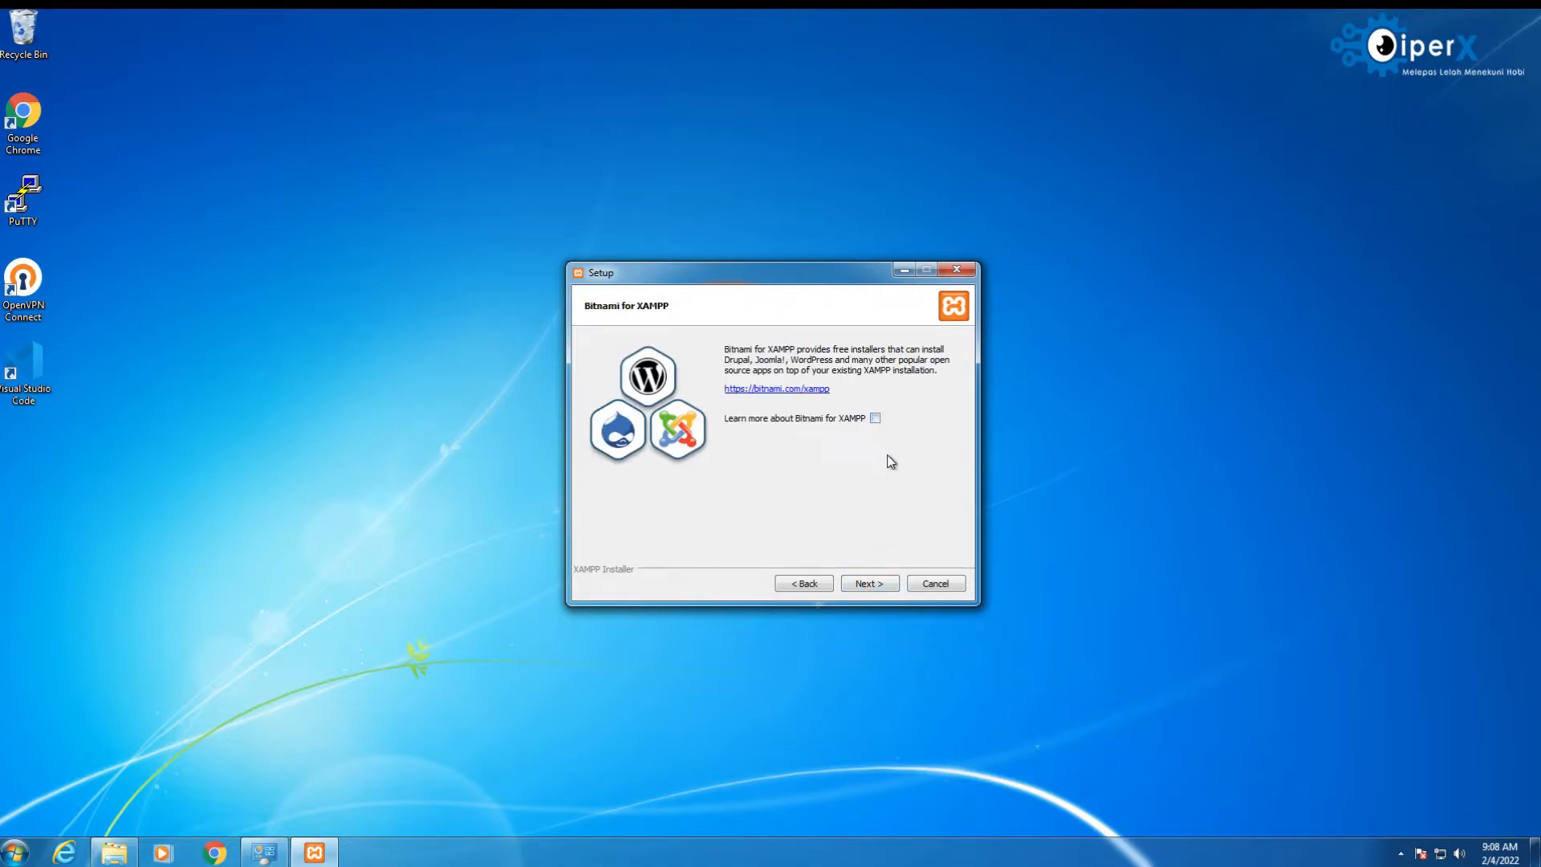
pyautogui.click(860, 586)
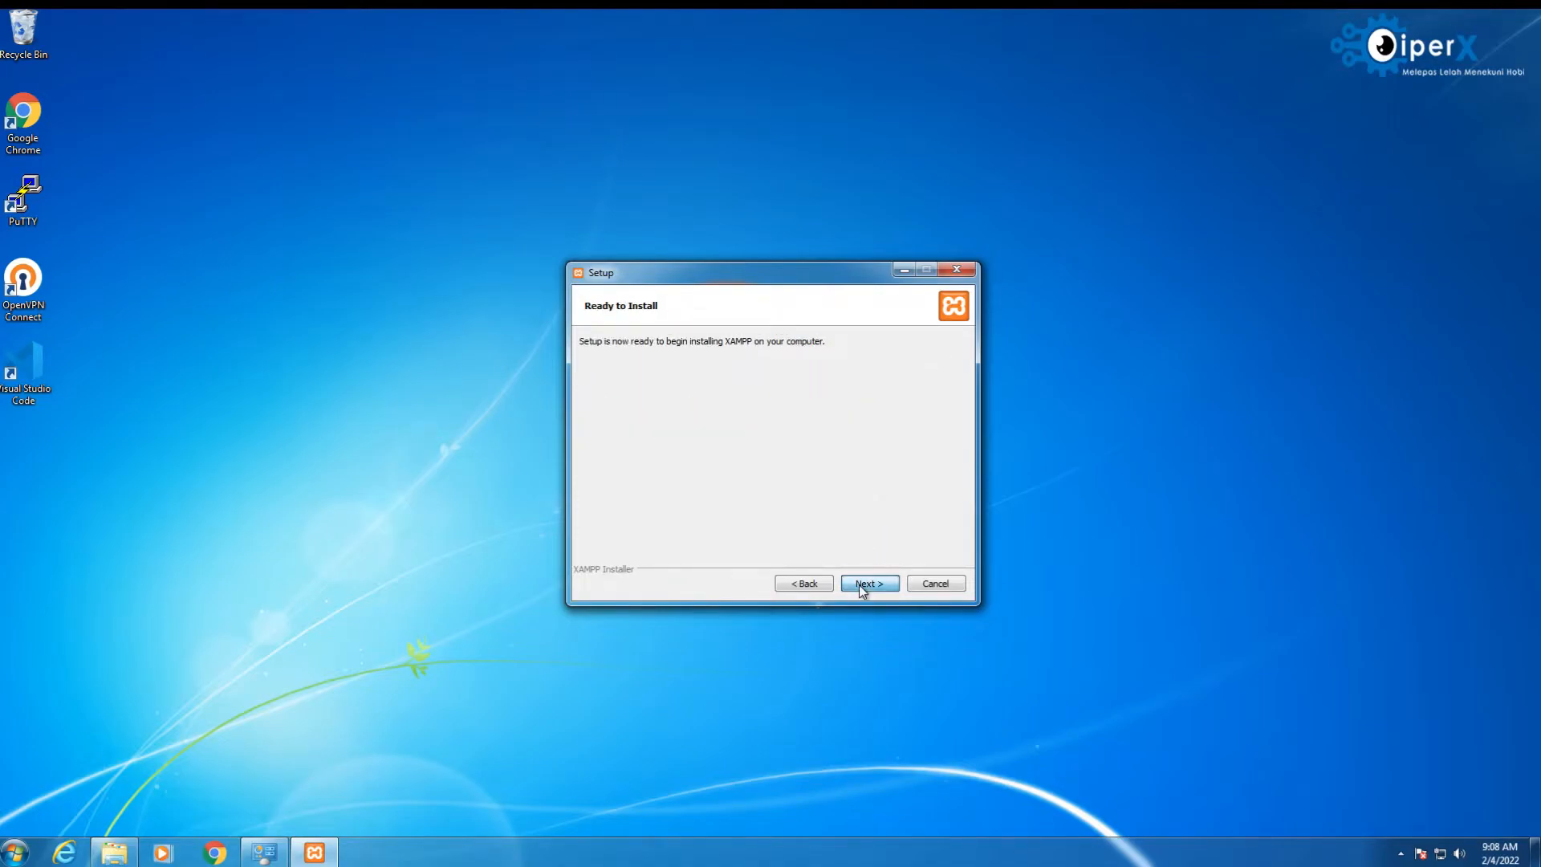
pyautogui.click(860, 585)
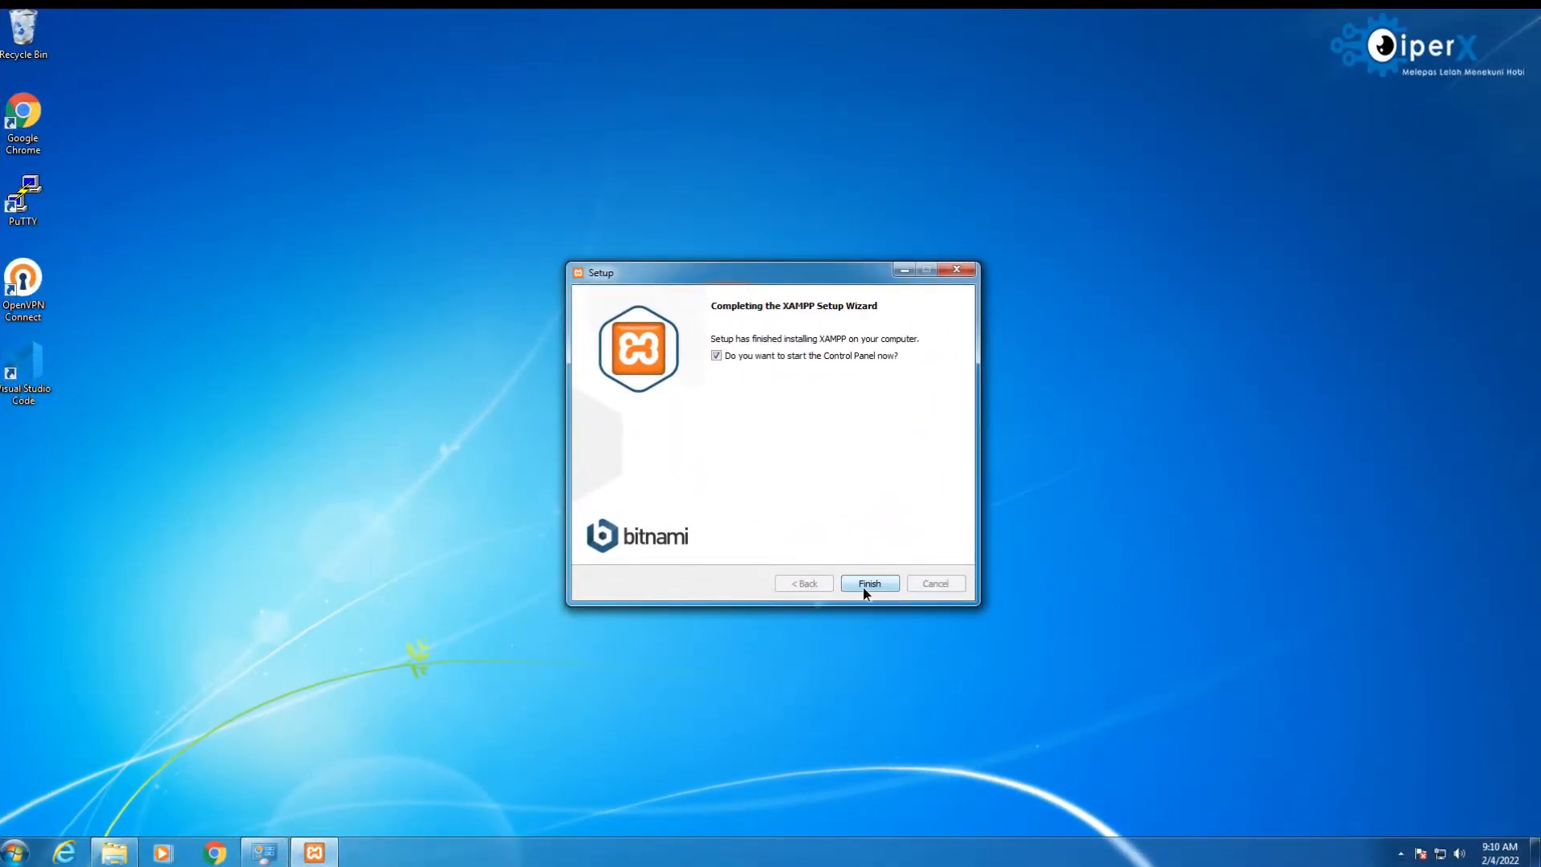
pyautogui.click(867, 584)
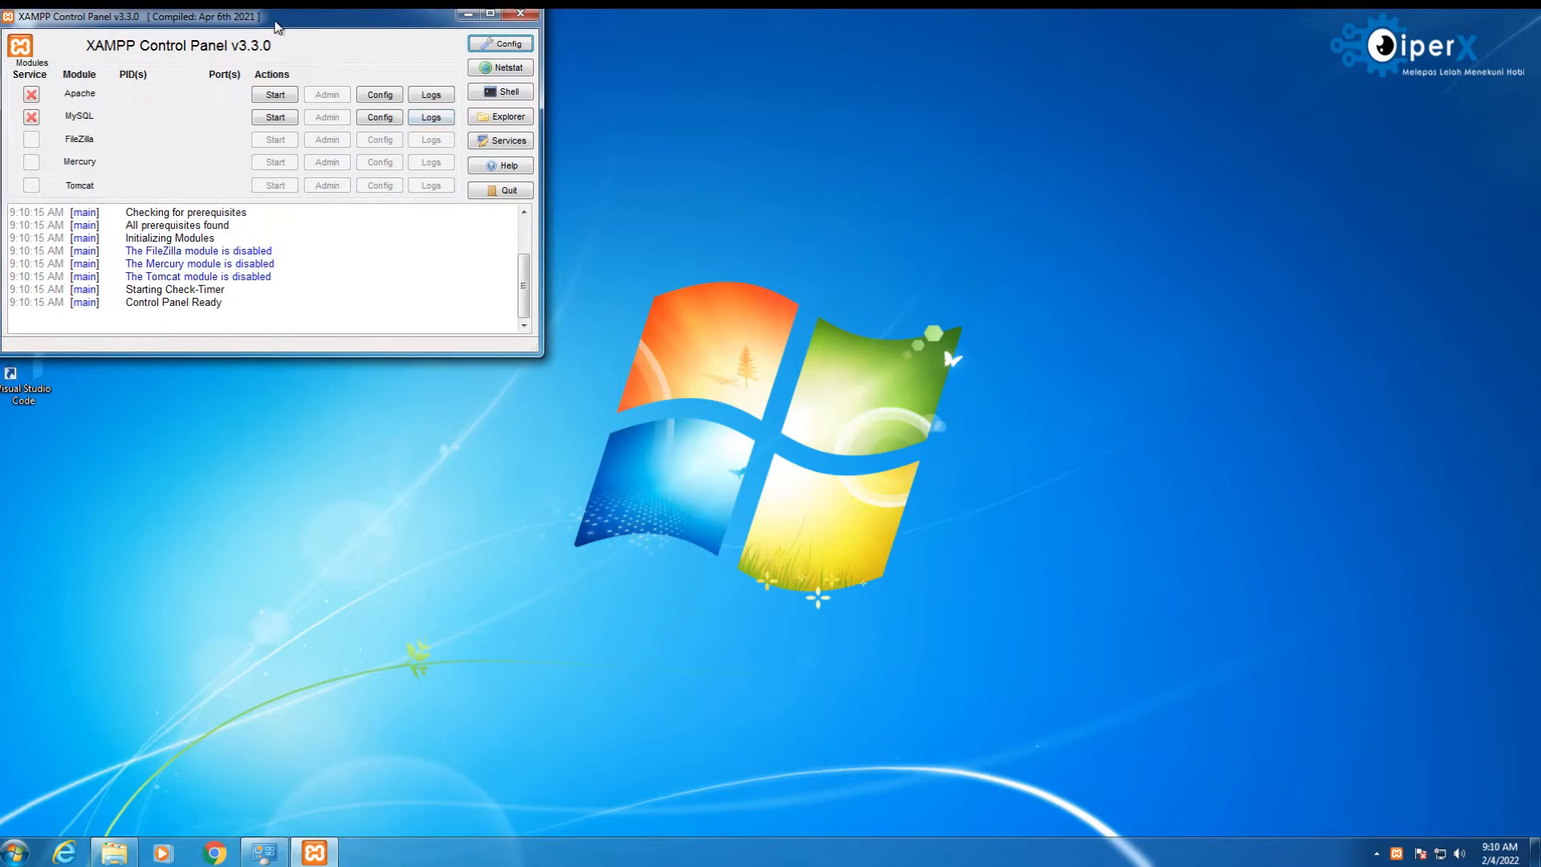
# Start the Apache and MySQL modules and open the Apache admin dashboard in Chrome, dismissing the translation prompt
pyautogui.click(762, 334)
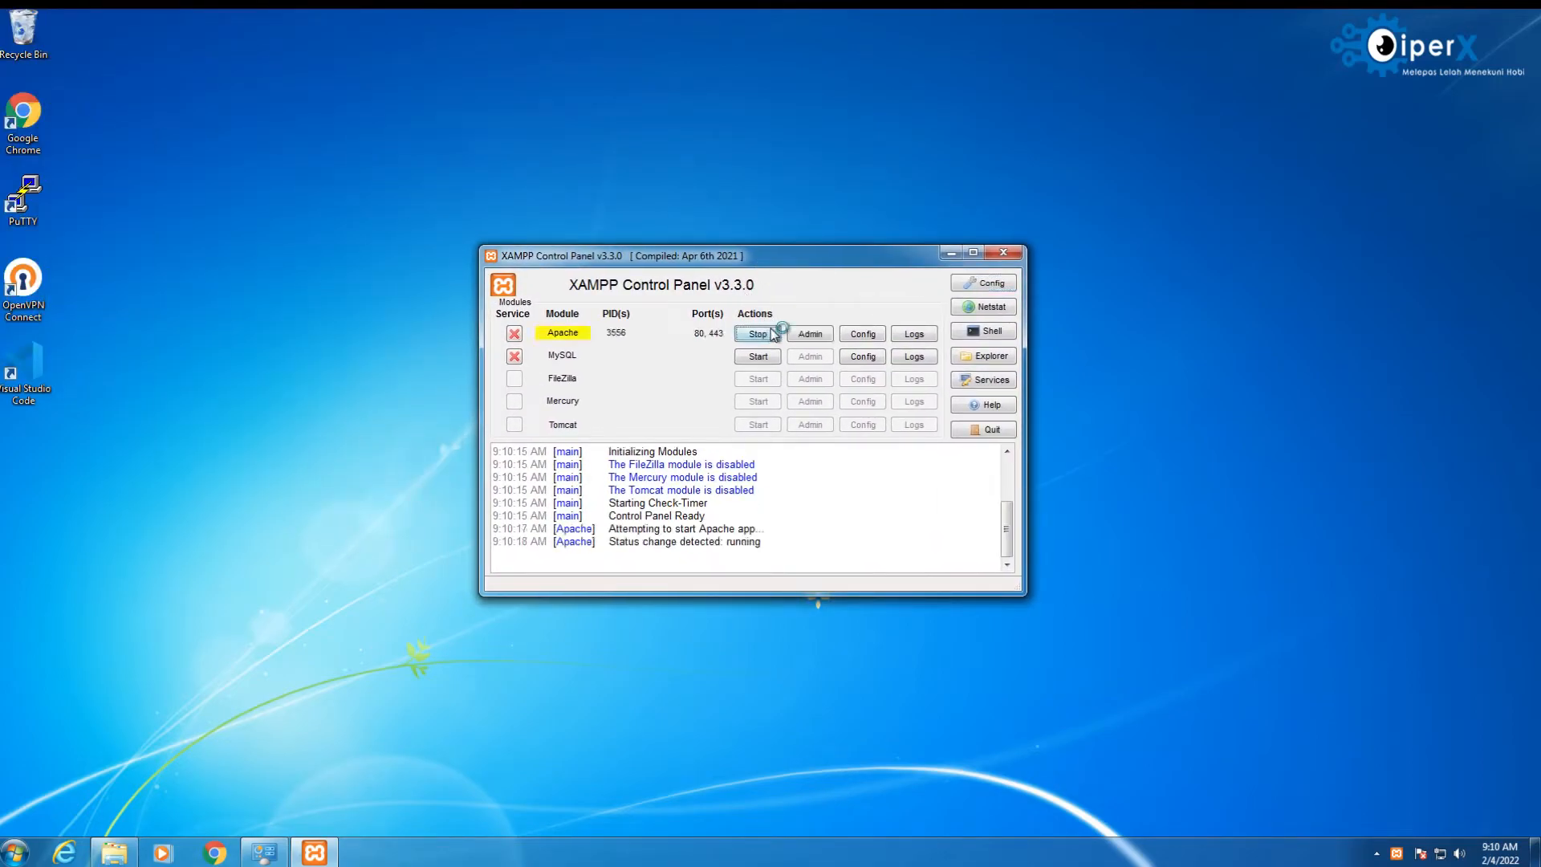
pyautogui.click(766, 357)
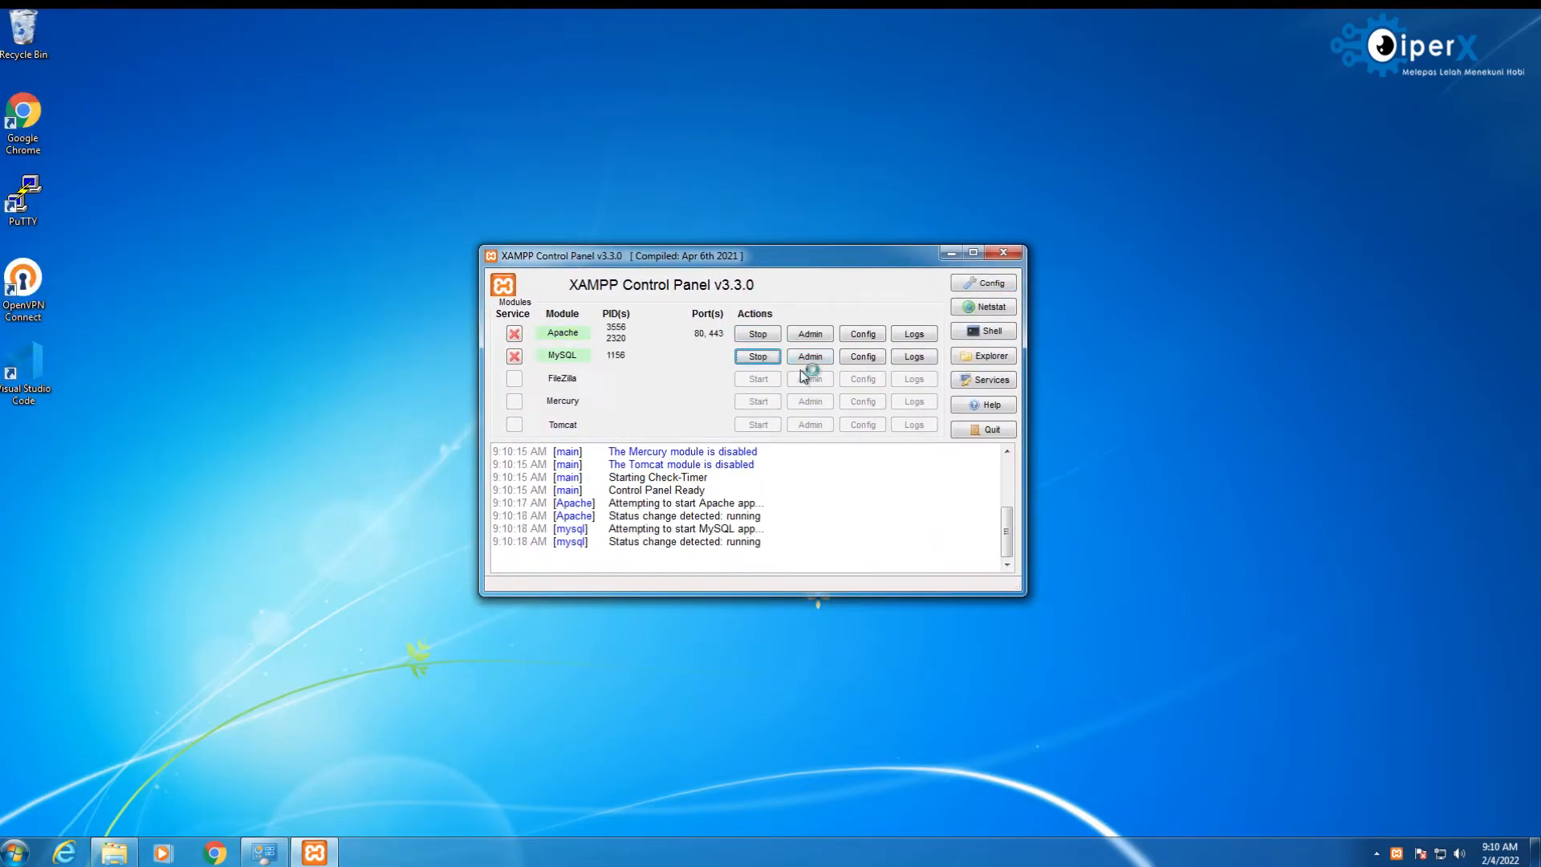
pyautogui.click(805, 335)
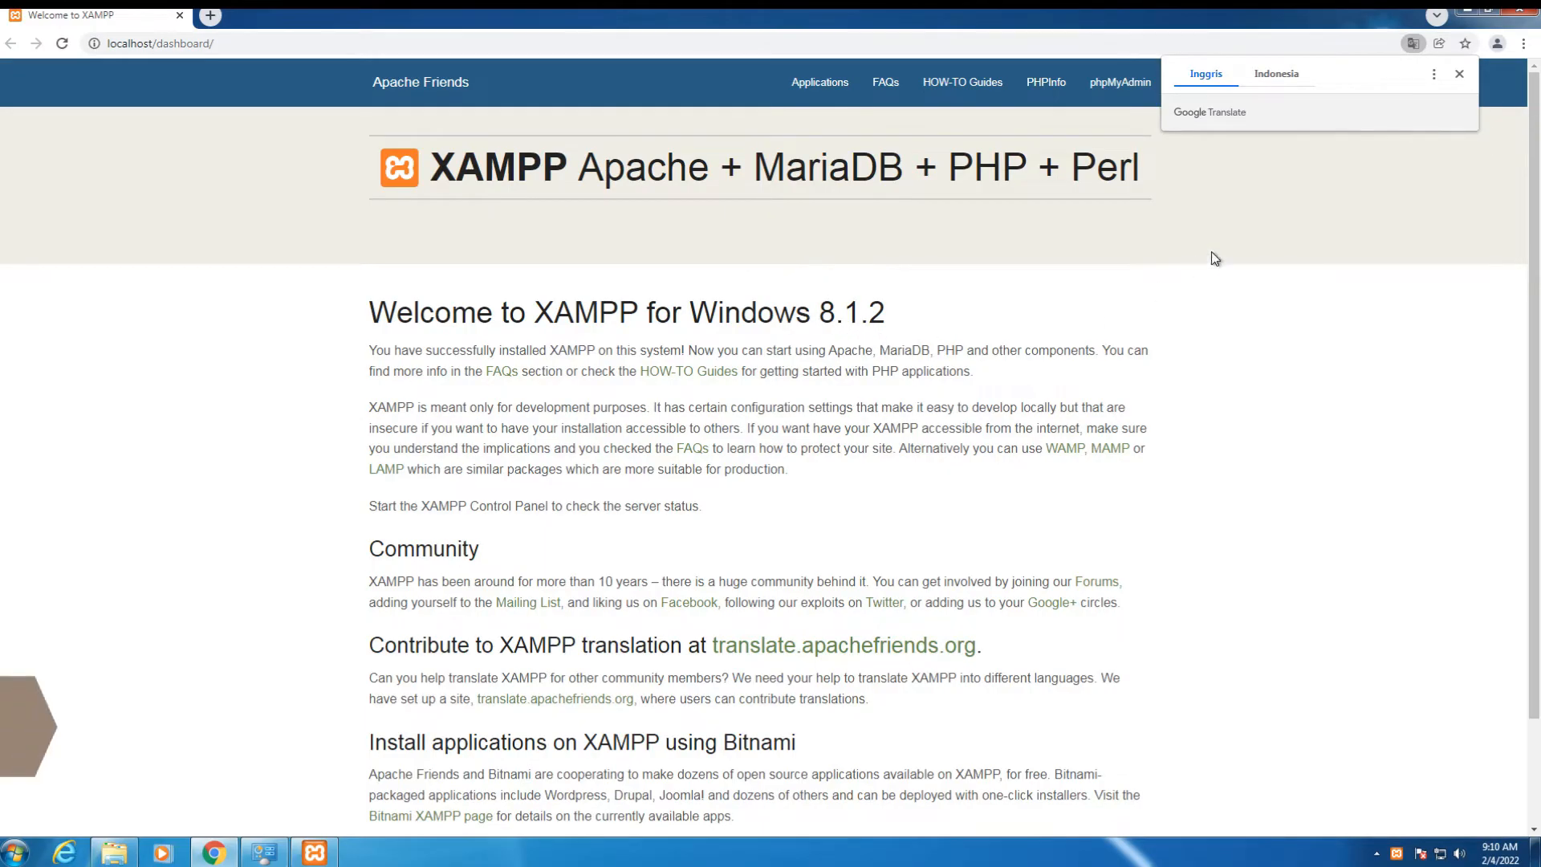
pyautogui.click(1459, 74)
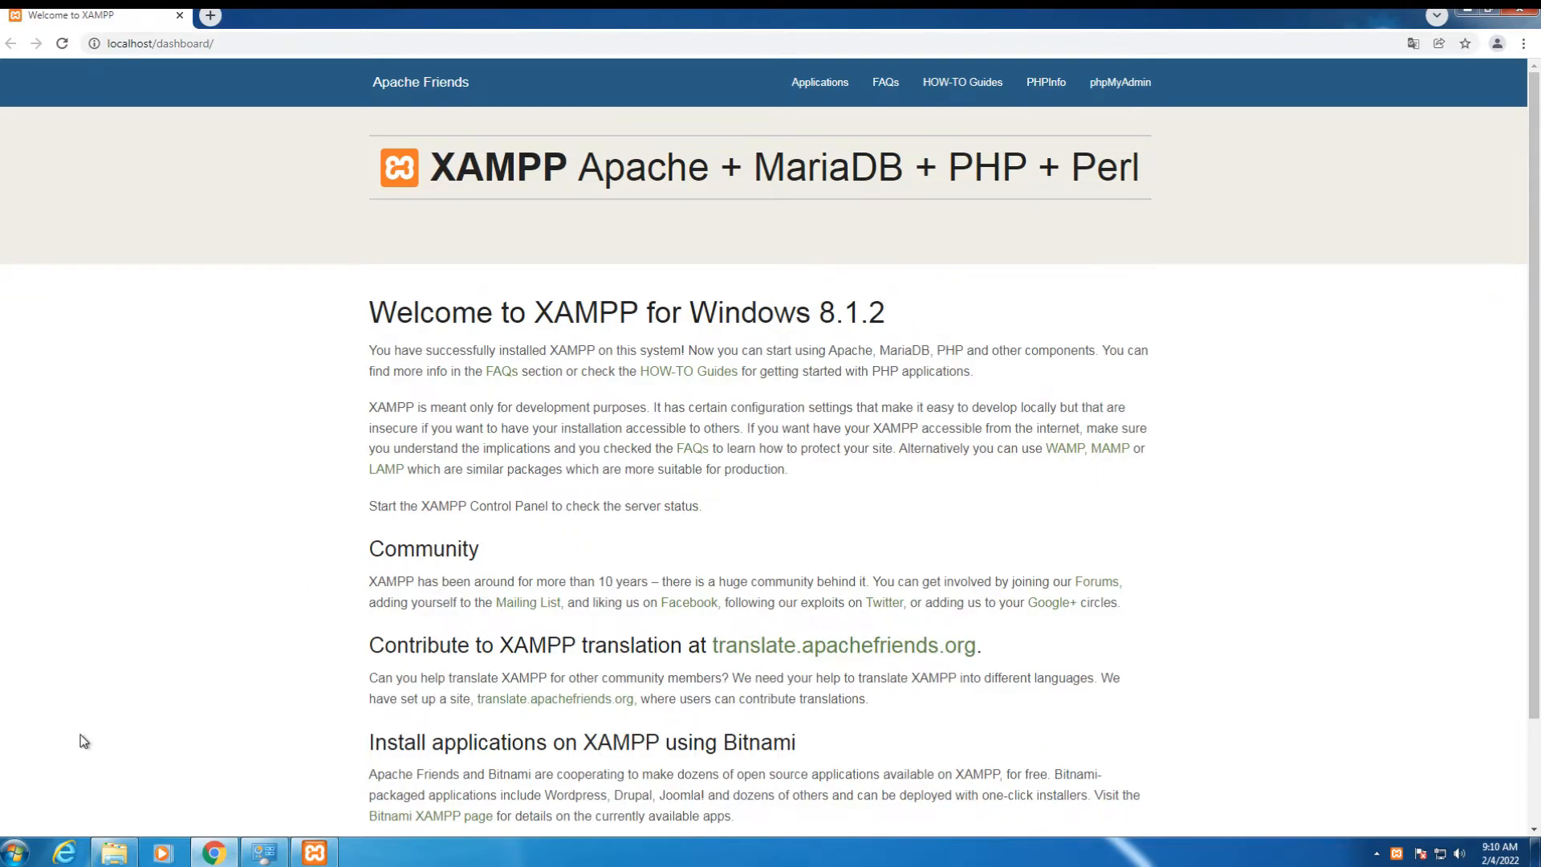
# Move the backed-up htdocs folder from the root of the C: drive into C:\xampp
pyautogui.click(104, 848)
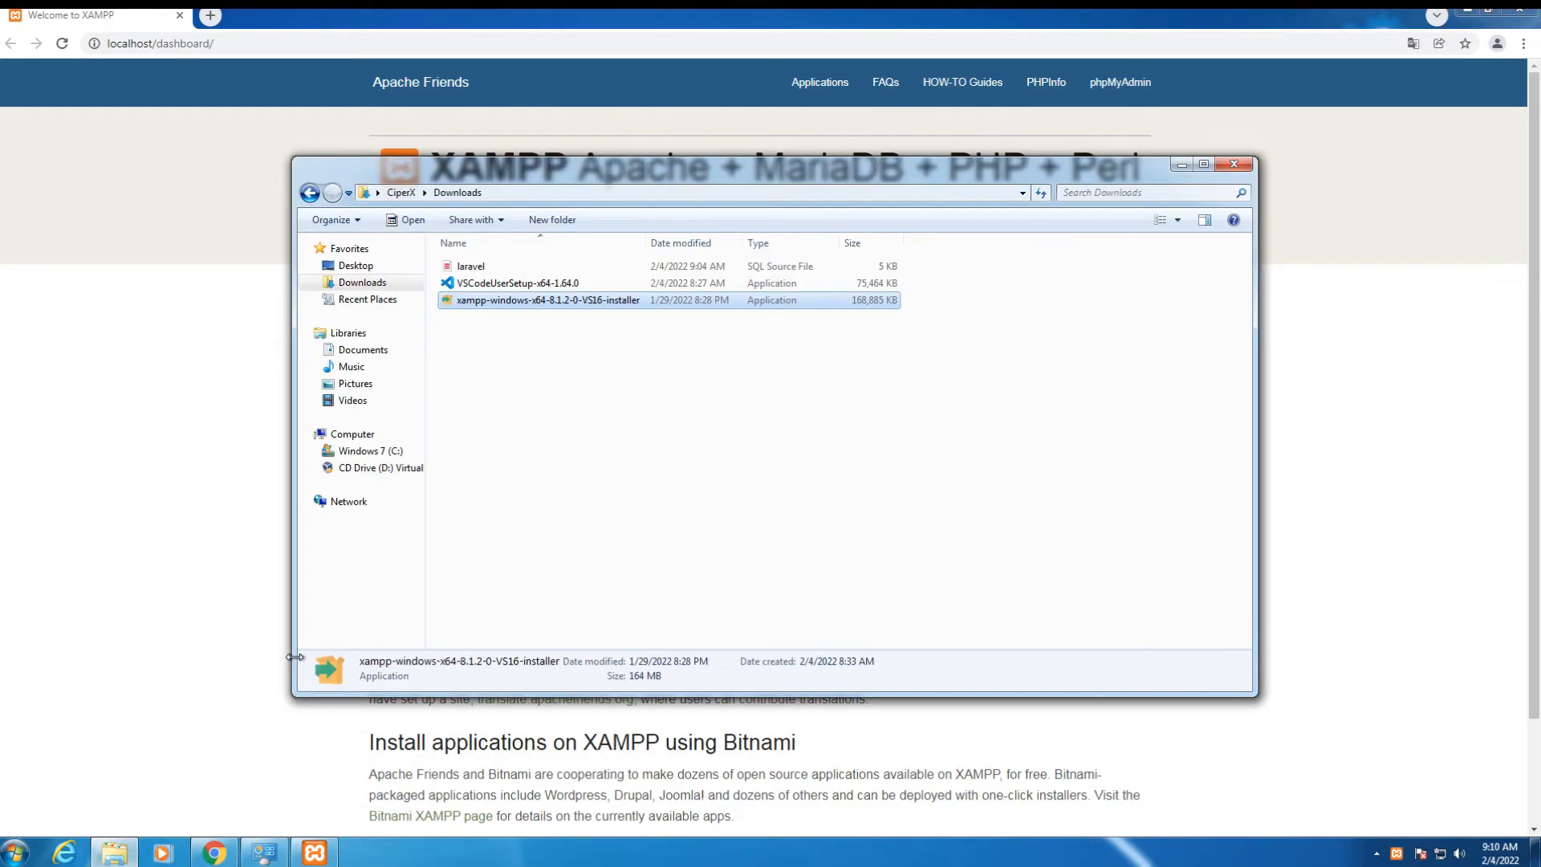
pyautogui.click(585, 471)
pyautogui.click(397, 453)
pyautogui.click(482, 268)
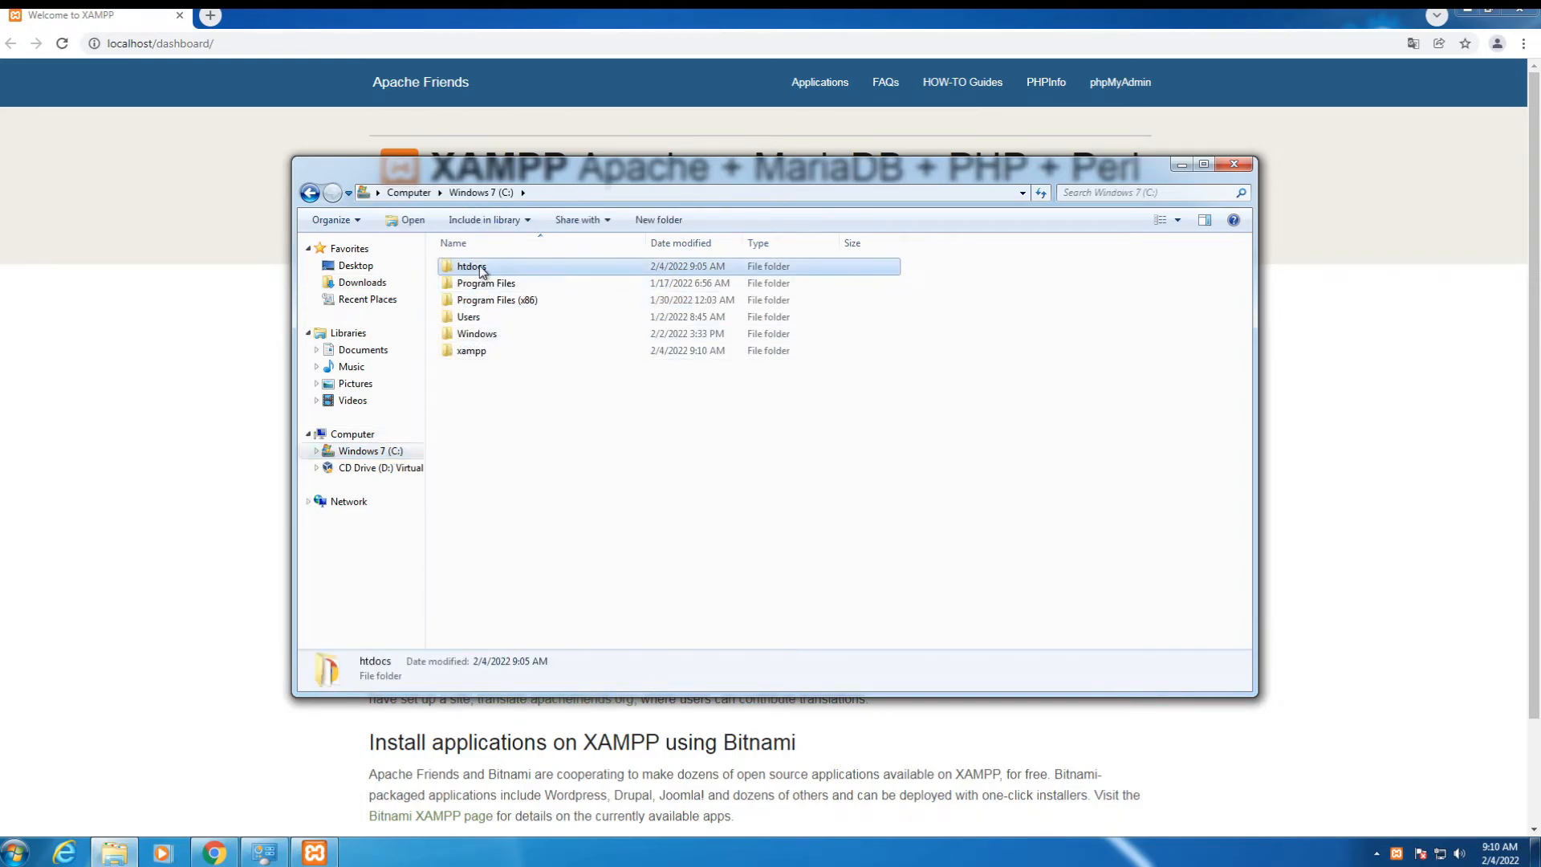
pyautogui.rightClick(483, 270)
pyautogui.click(538, 399)
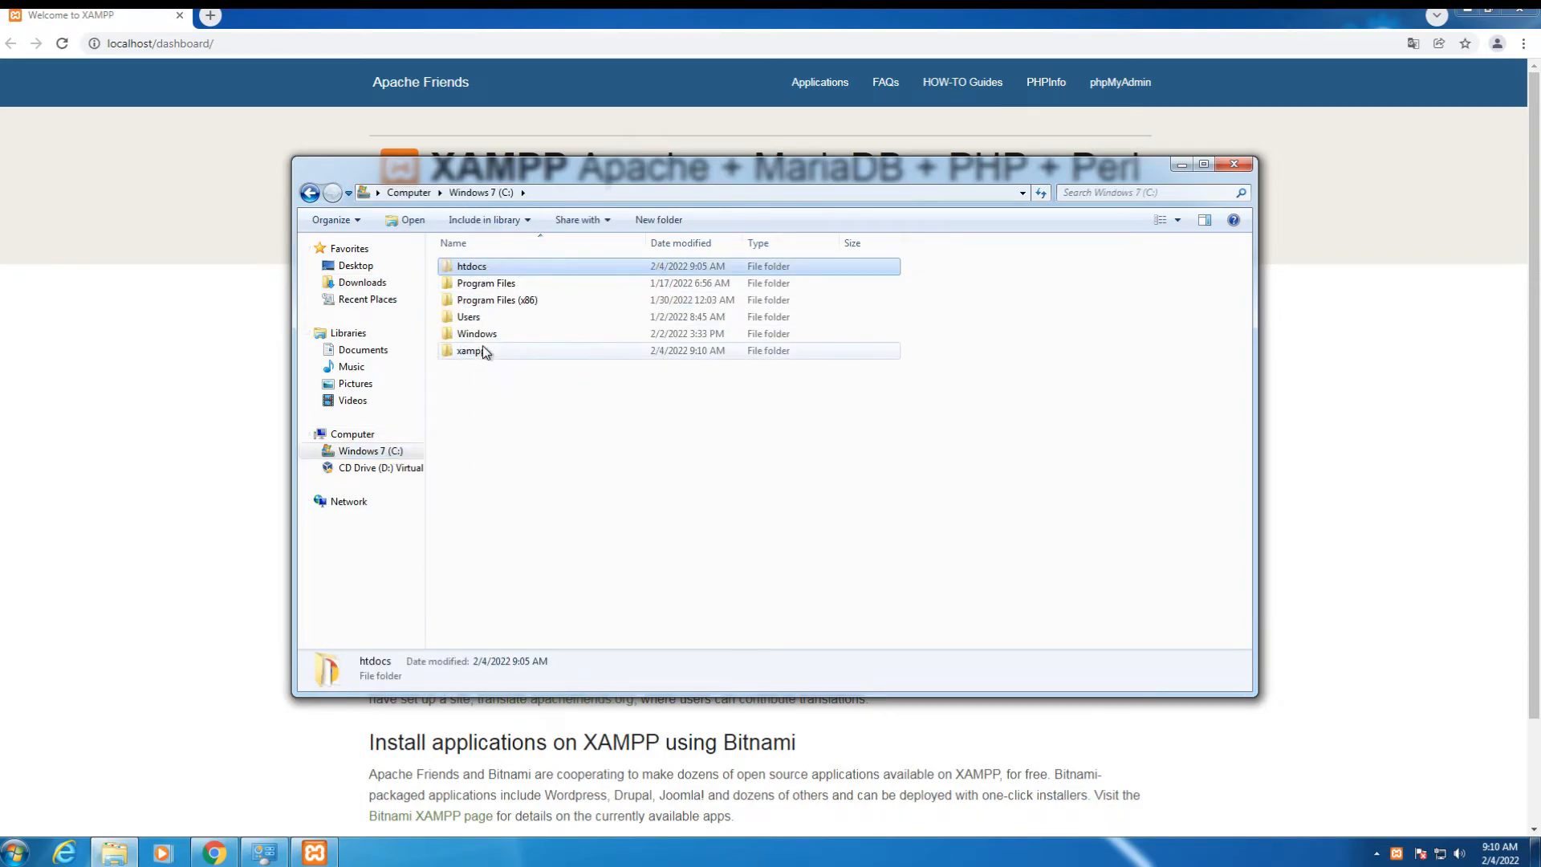
pyautogui.click(481, 351)
pyautogui.doubleClick(481, 350)
pyautogui.rightClick(961, 343)
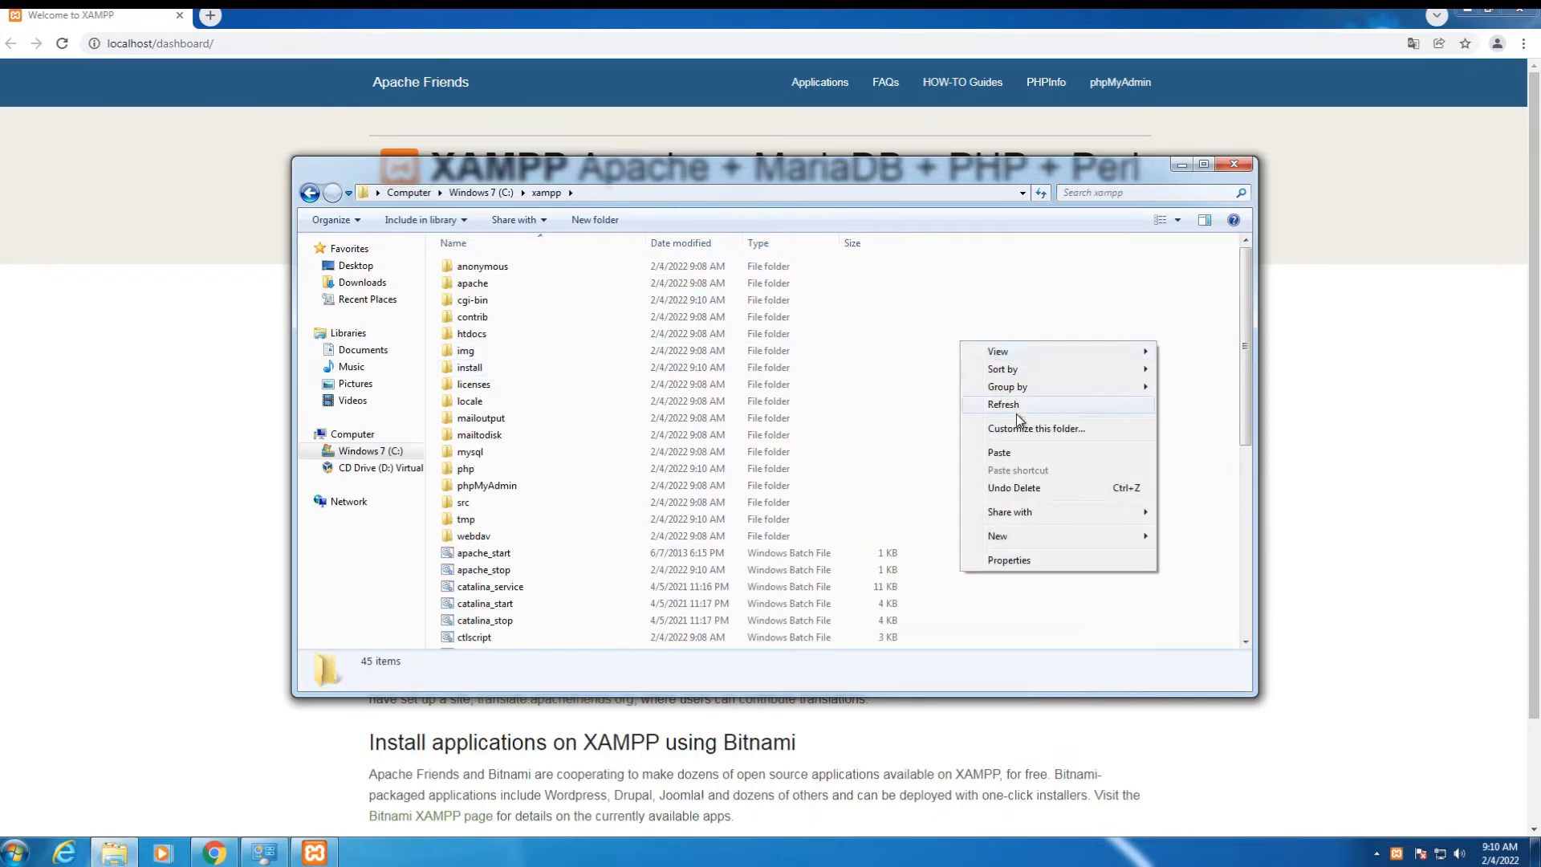
pyautogui.click(1010, 454)
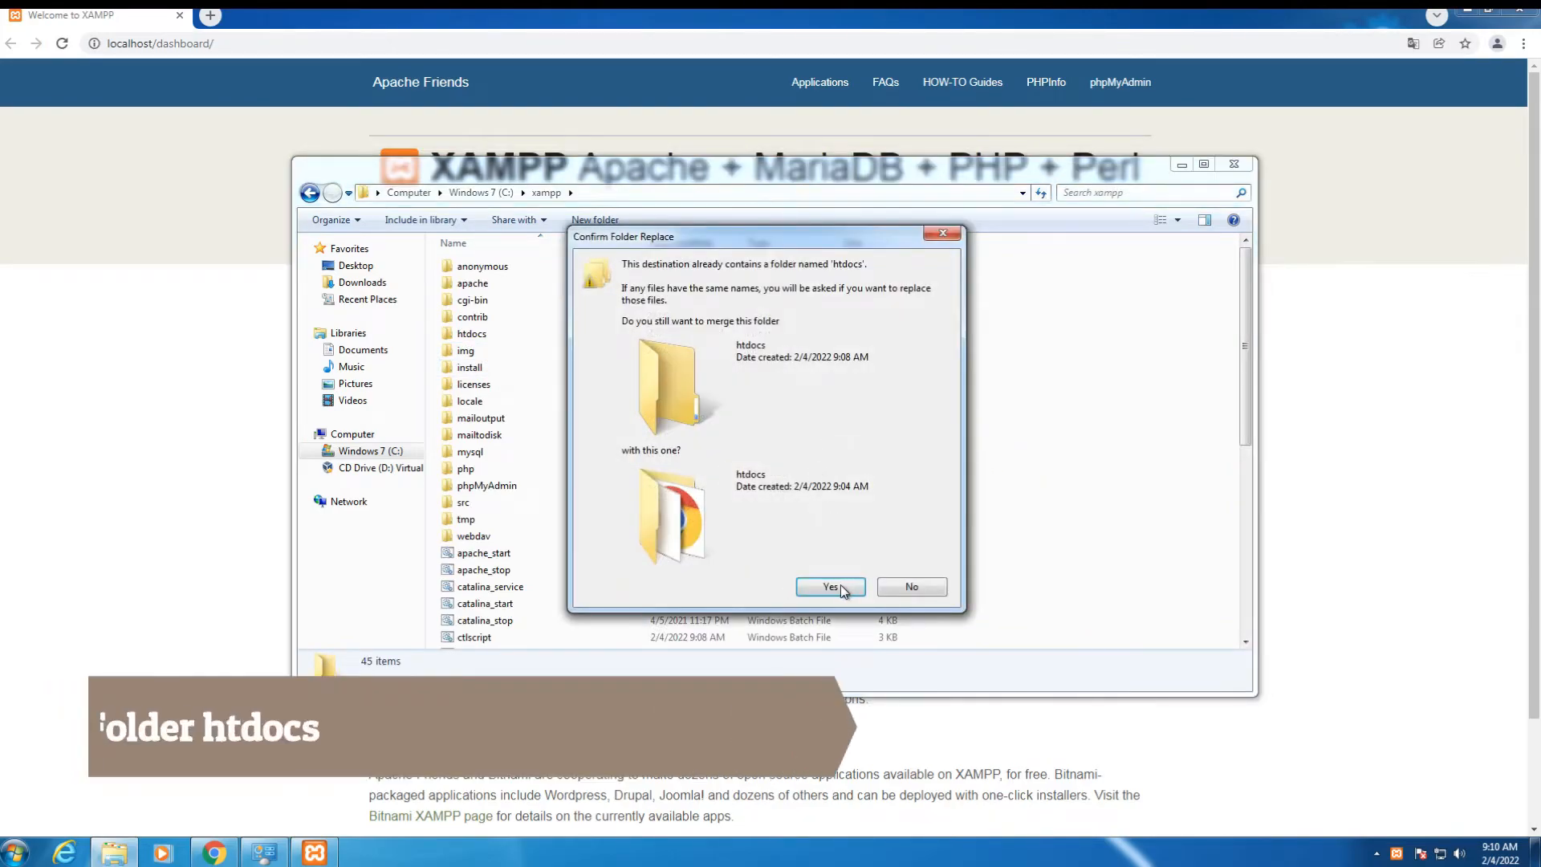
# Merge the htdocs and dashboard folders, replace all files that have the same name, and close the file window
pyautogui.click(841, 587)
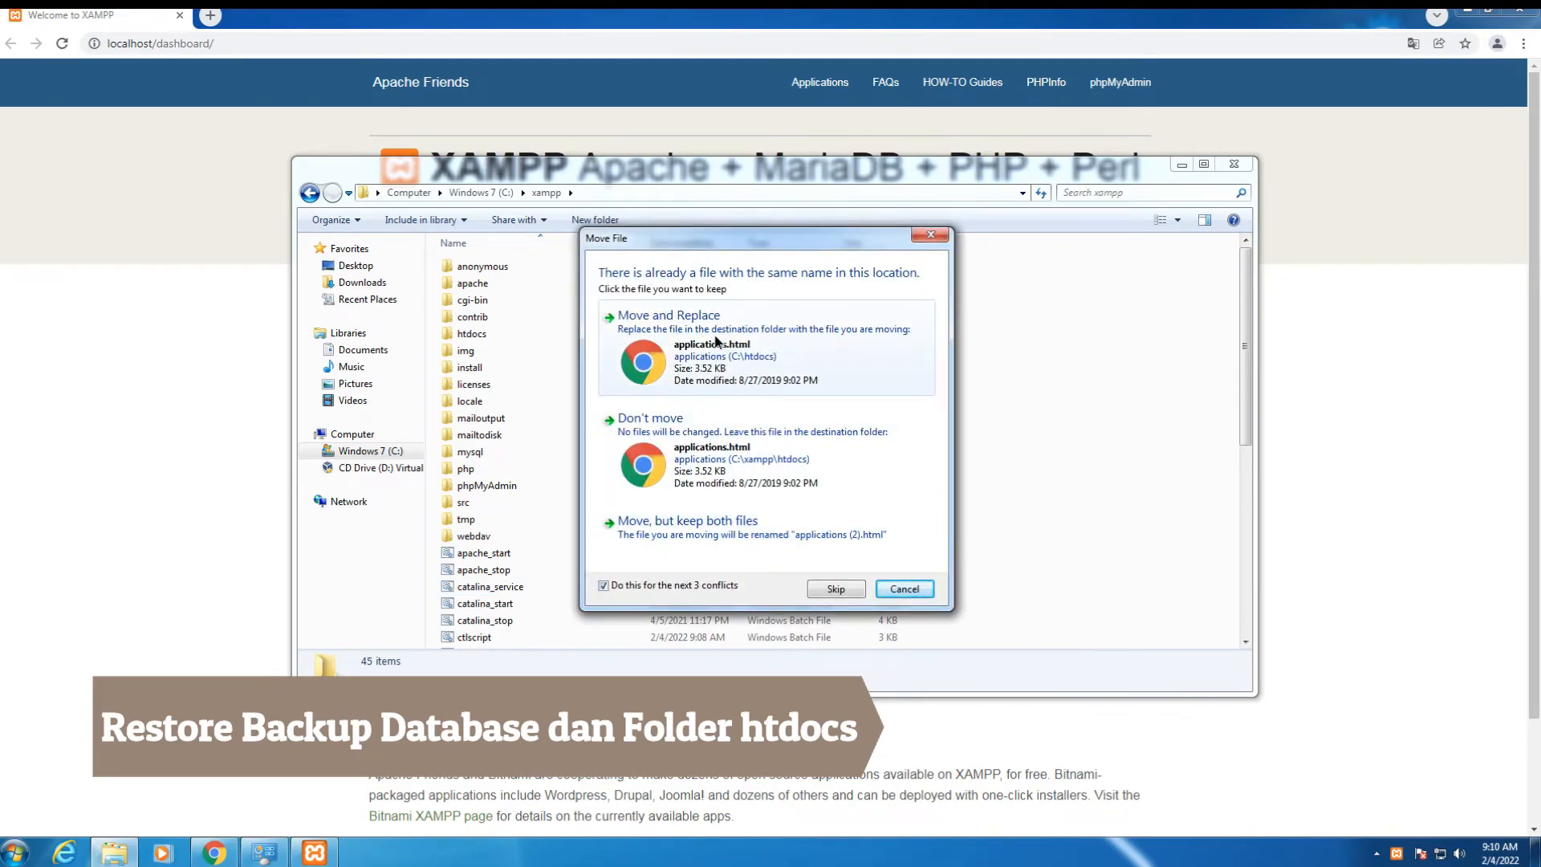
pyautogui.click(723, 369)
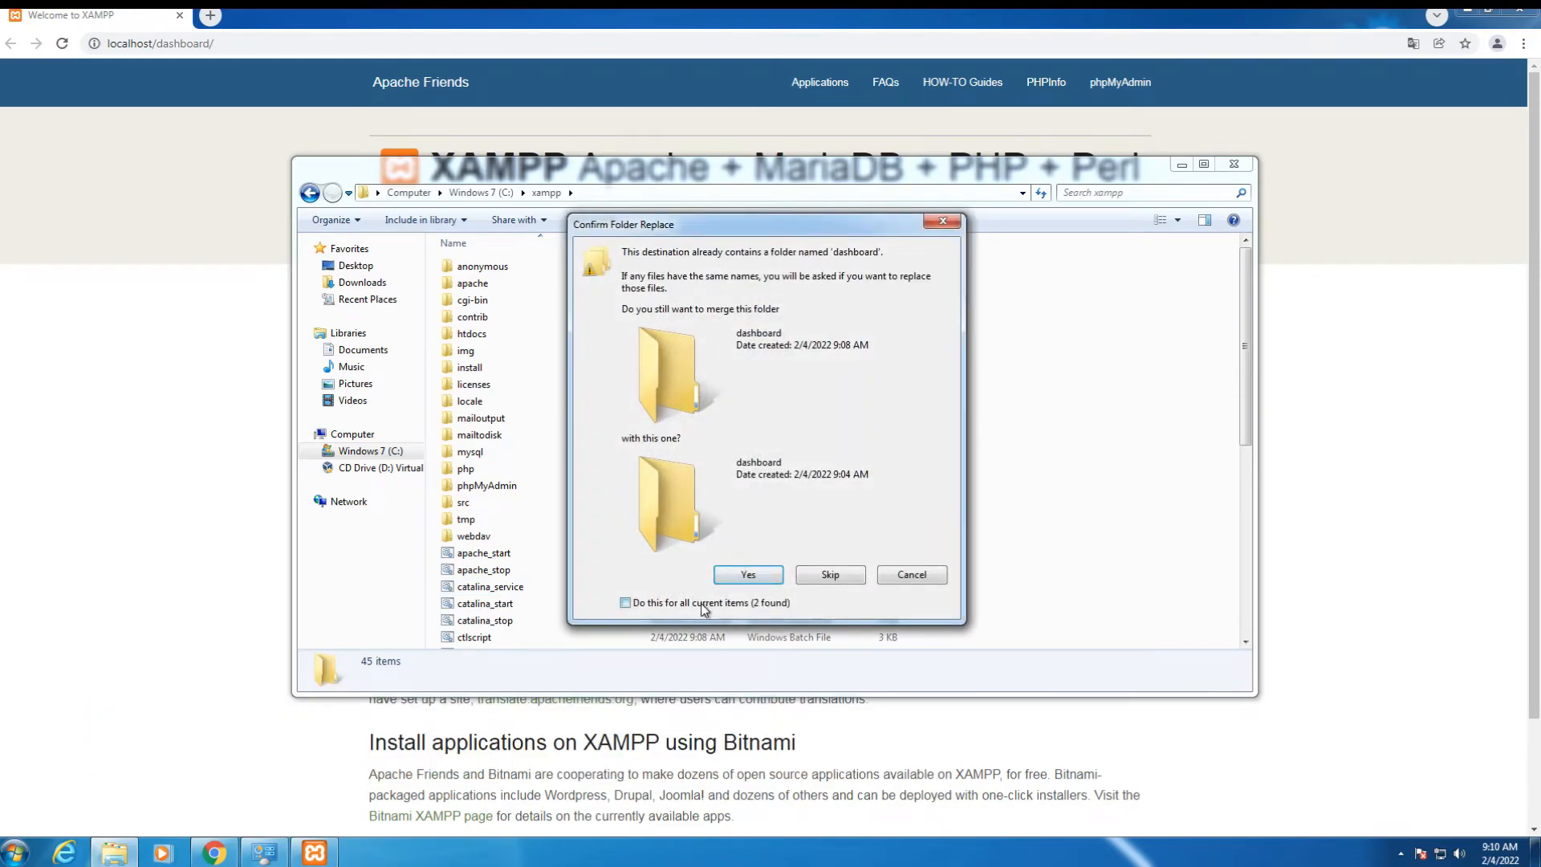
pyautogui.click(734, 580)
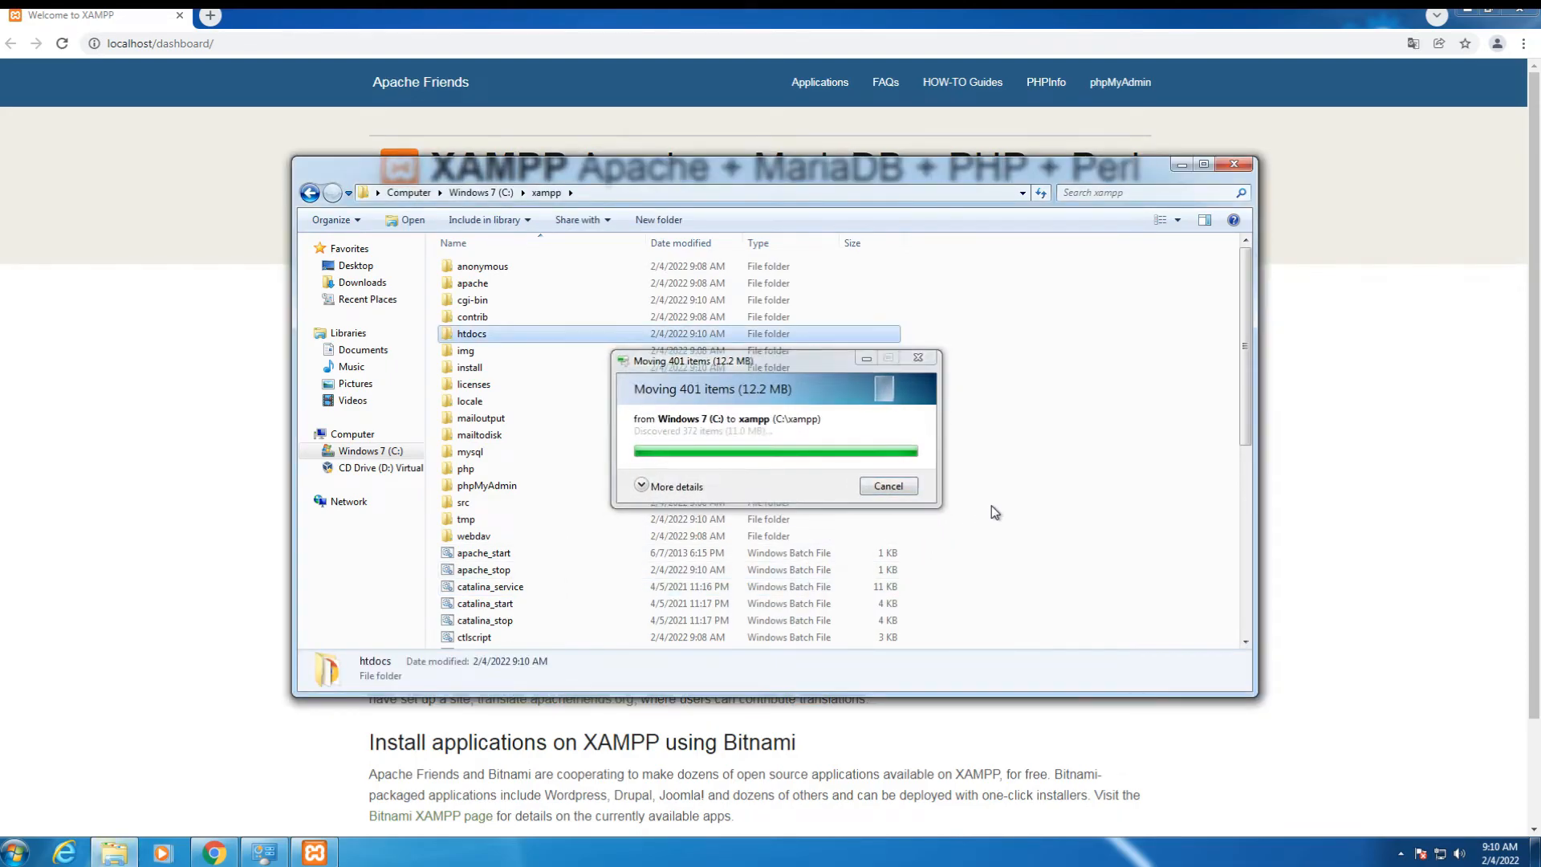
pyautogui.click(1233, 164)
# Open phpMyAdmin from the XAMPP dashboard and create a new database named laravel
pyautogui.click(1123, 94)
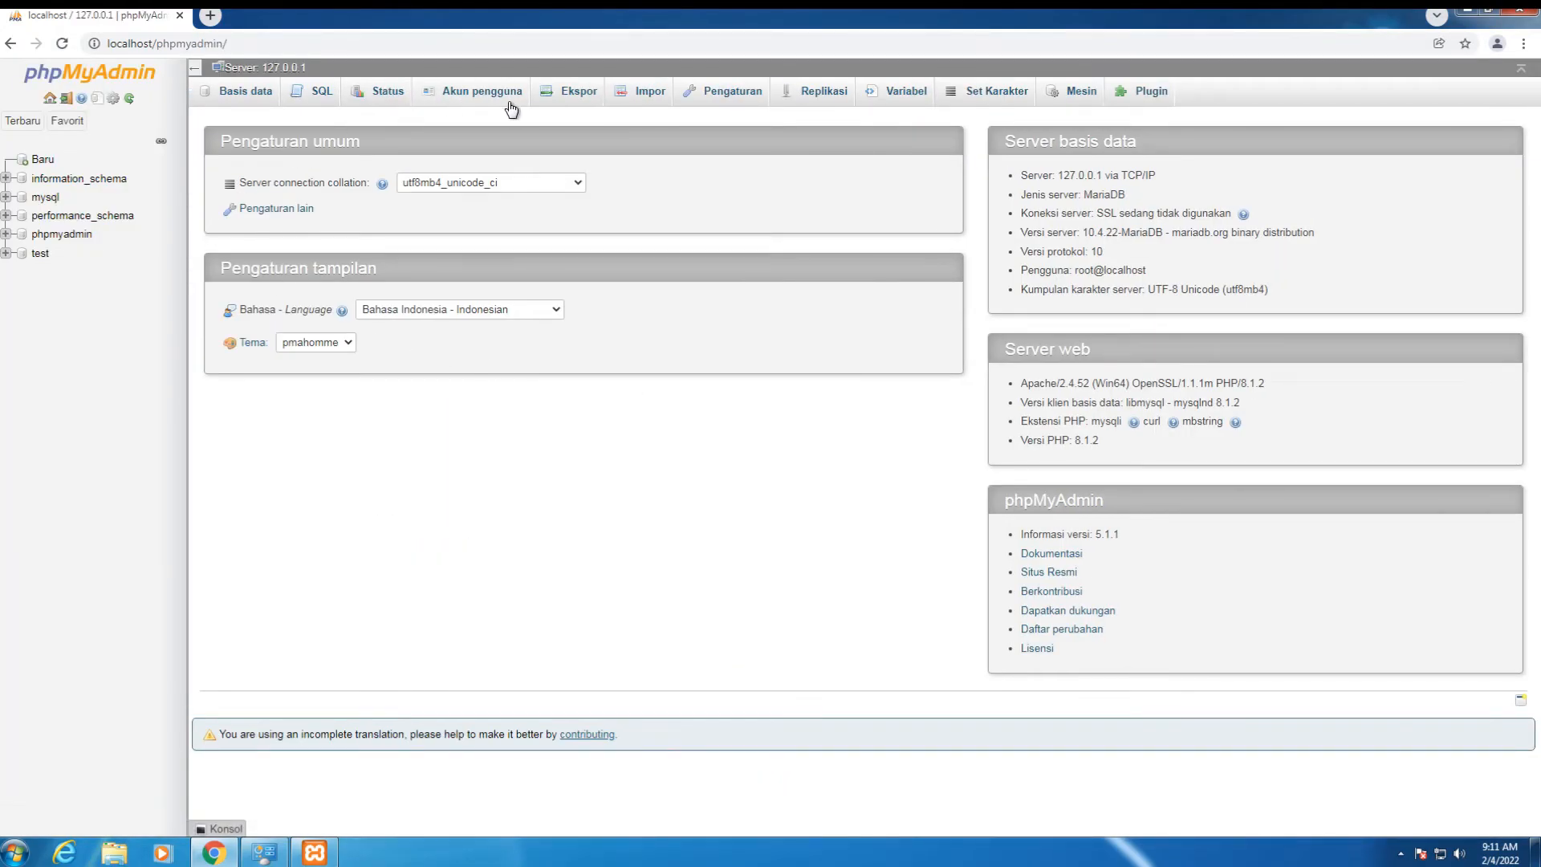
pyautogui.click(40, 163)
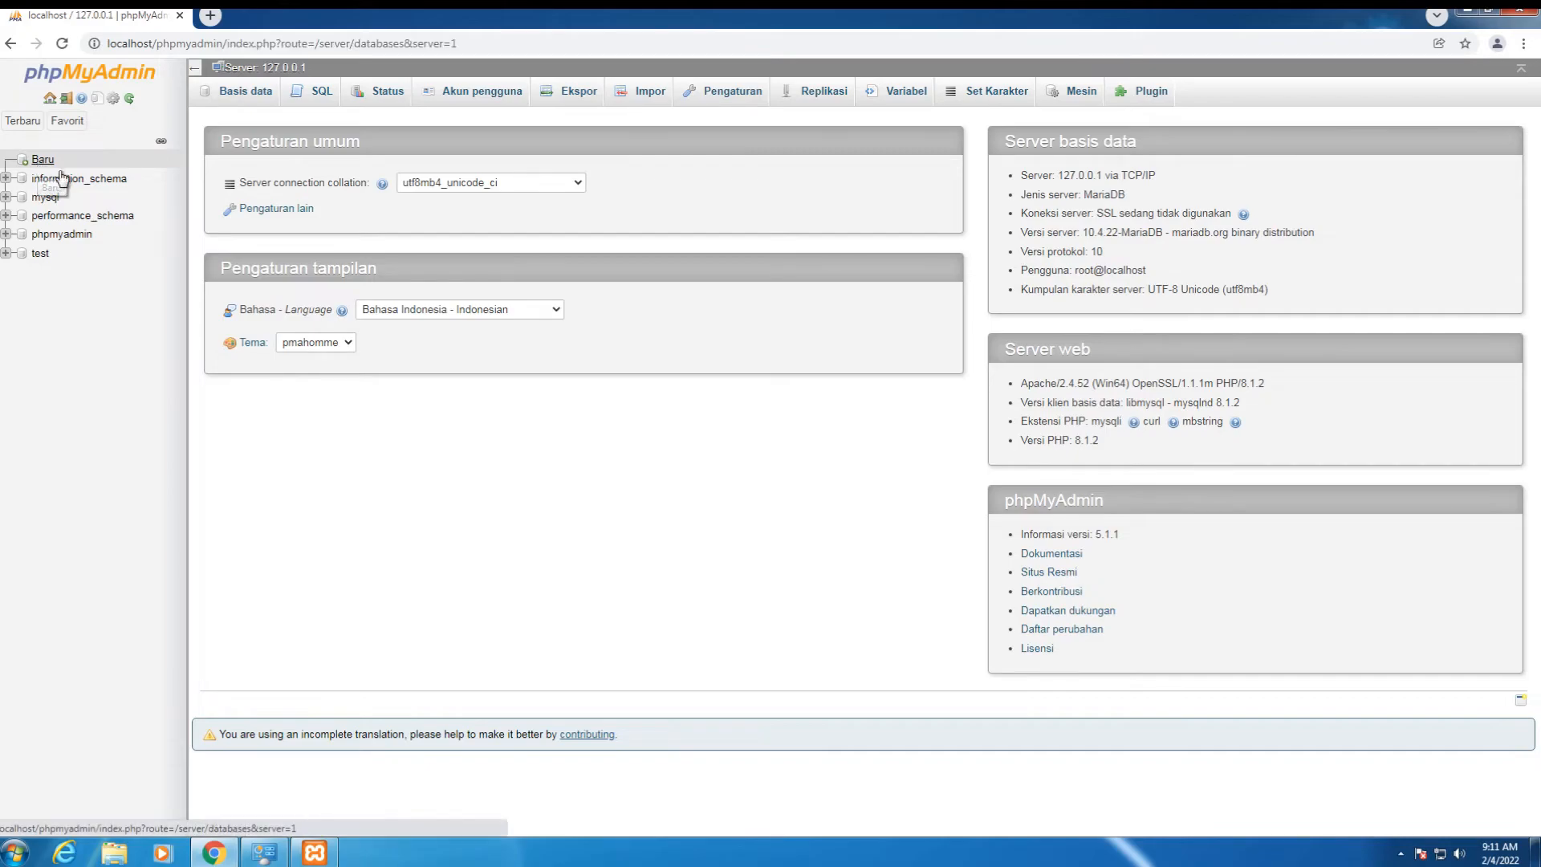
pyautogui.click(296, 200)
pyautogui.write('laravel')
pyautogui.click(590, 203)
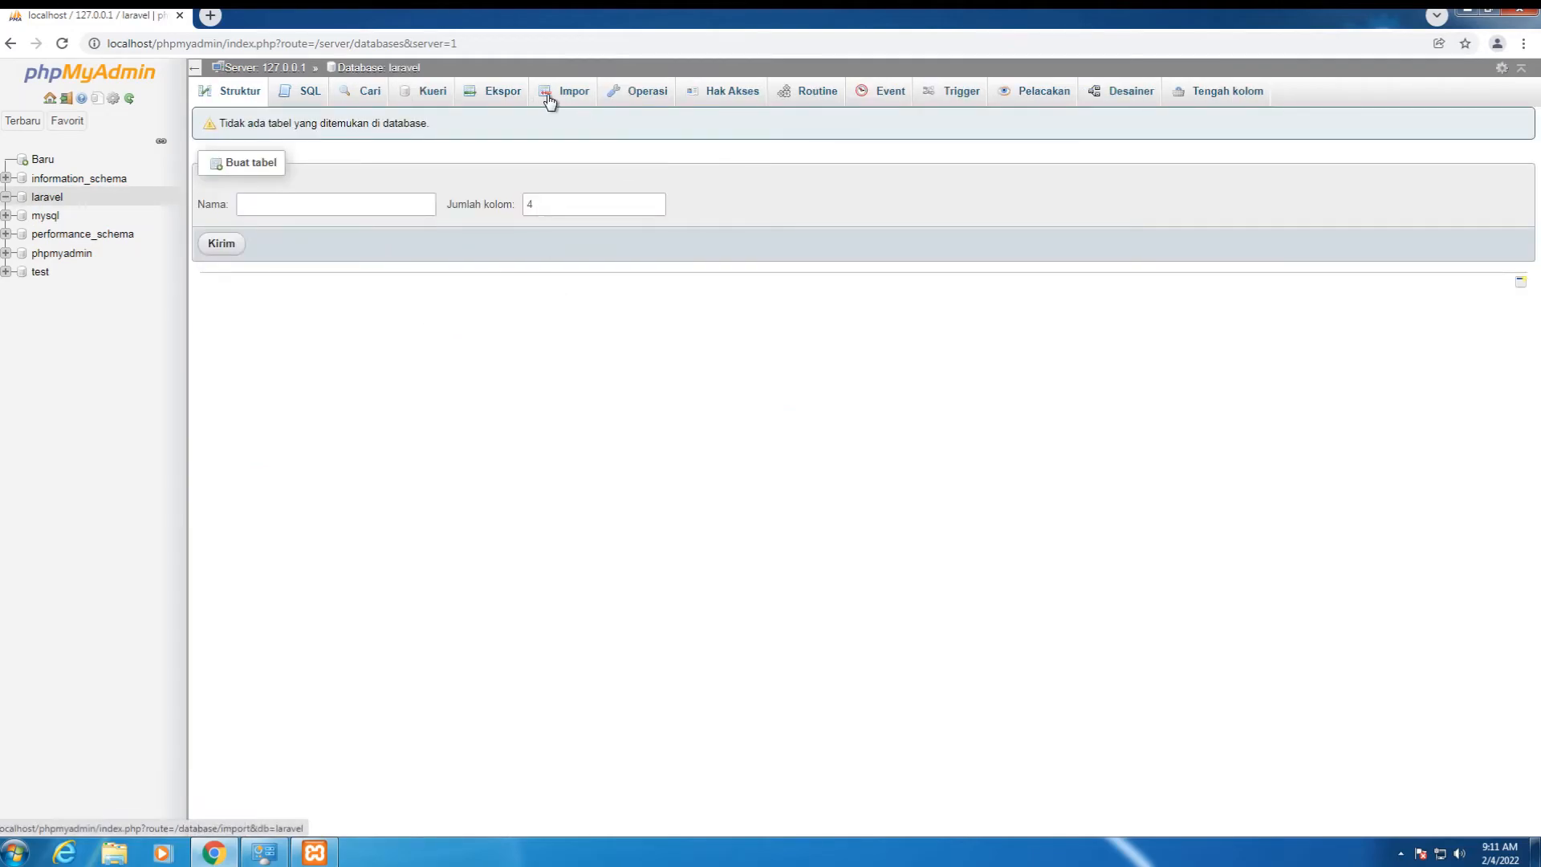
# Import the laravel.sql backup from the Downloads folder into the laravel database and review the import results
pyautogui.click(549, 99)
pyautogui.click(376, 254)
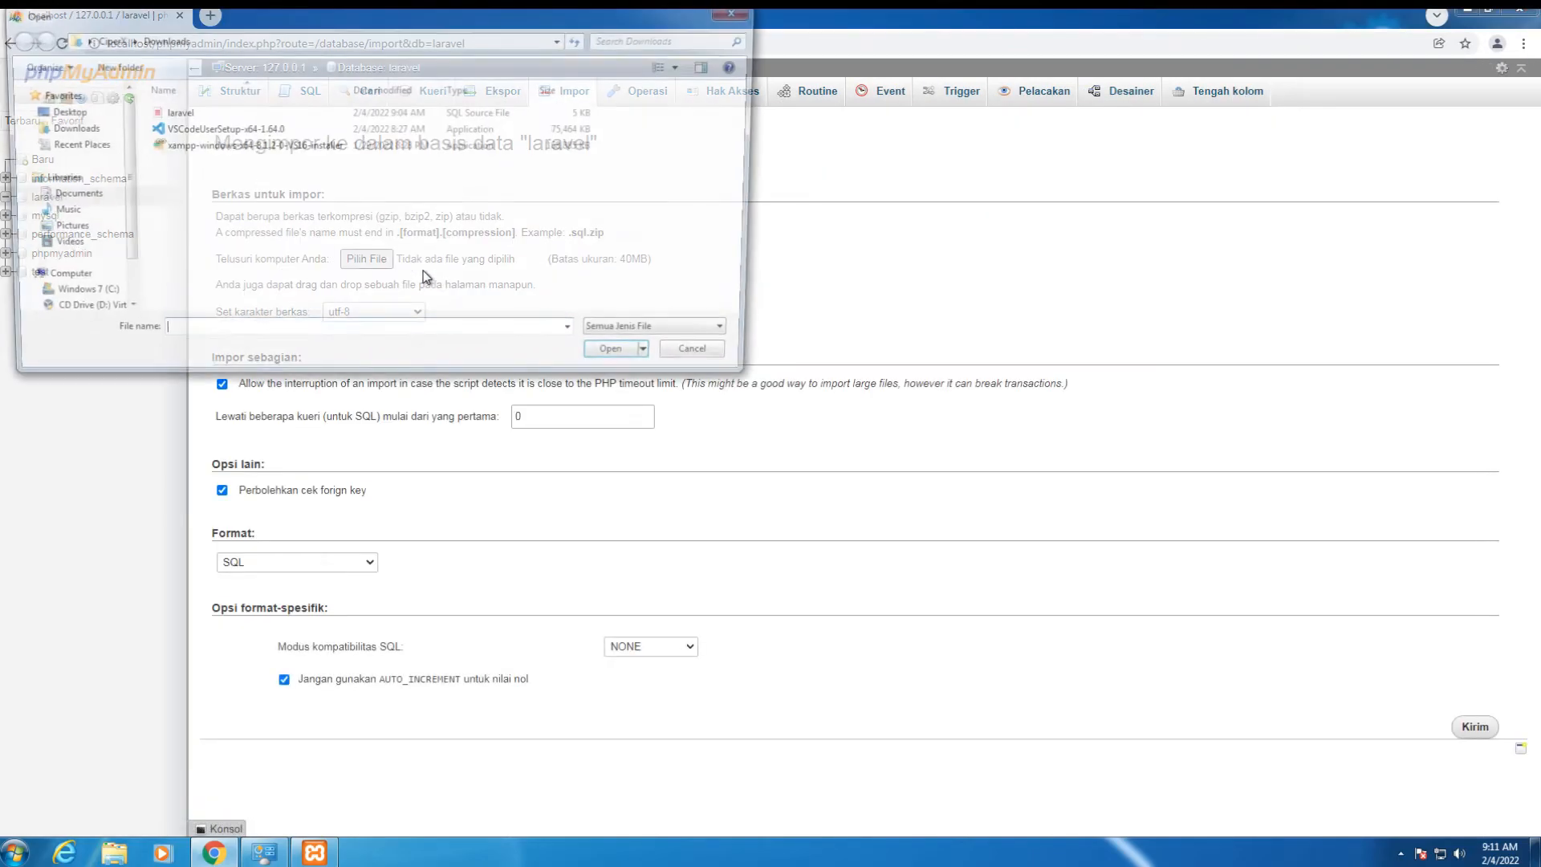
pyautogui.doubleClick(207, 113)
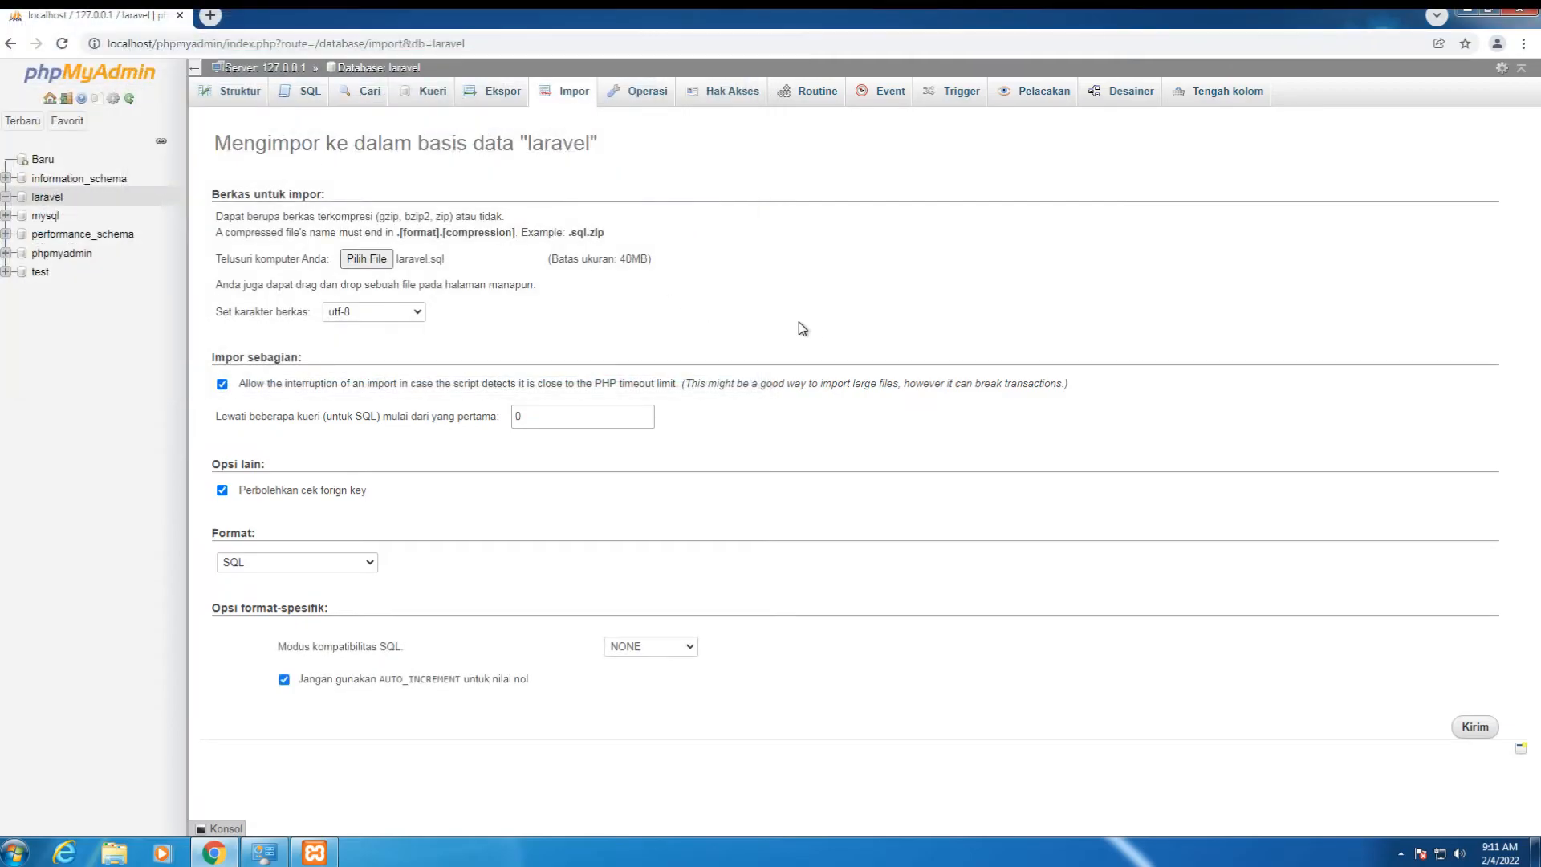
pyautogui.click(1474, 728)
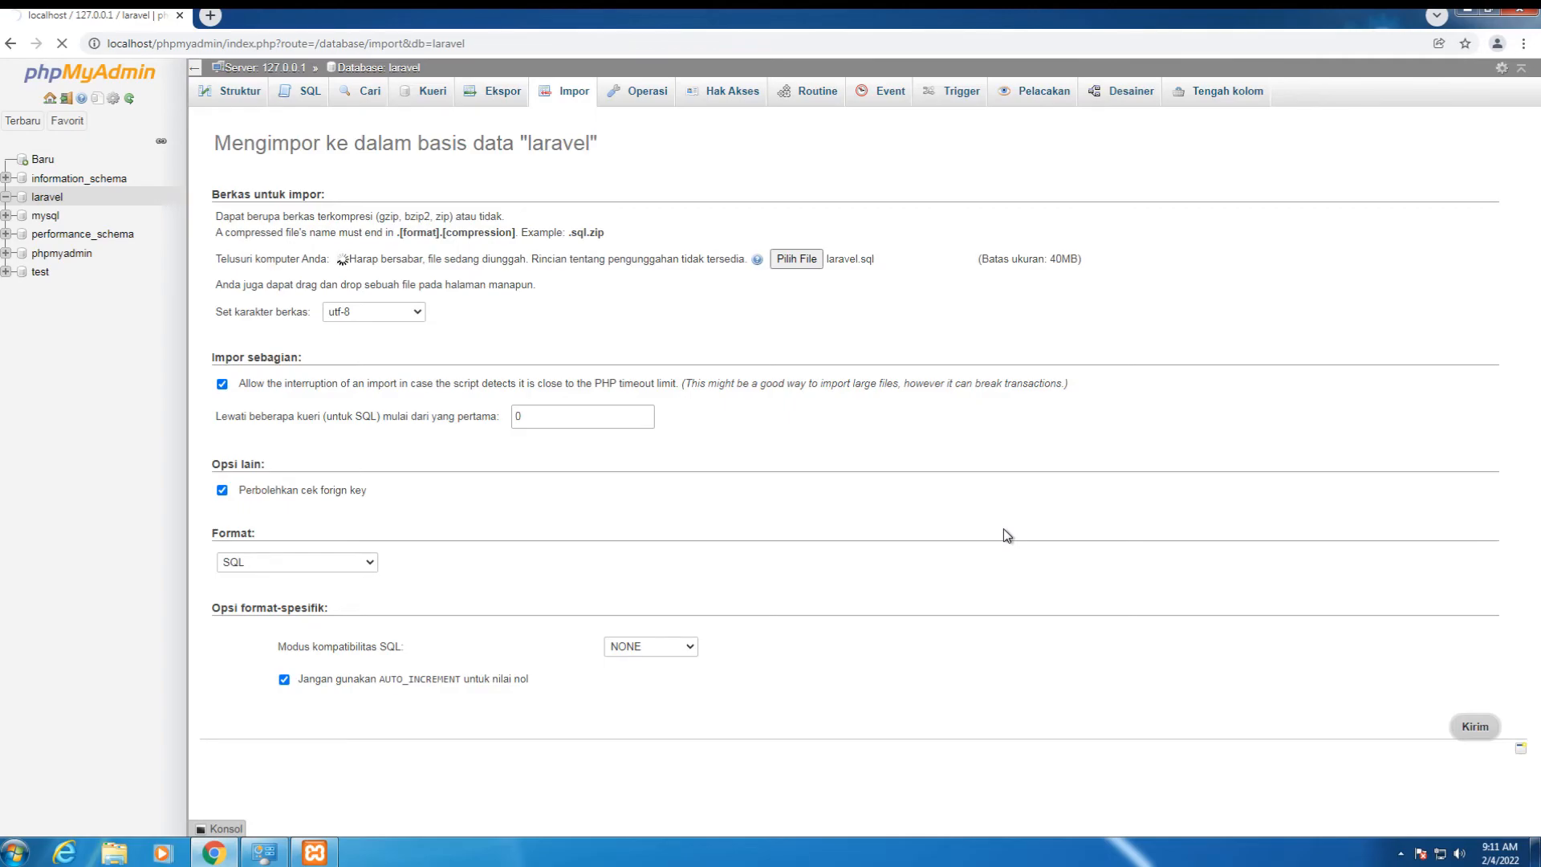
pyautogui.scroll(-3, 999, 527)
pyautogui.scroll(-5, 998, 527)
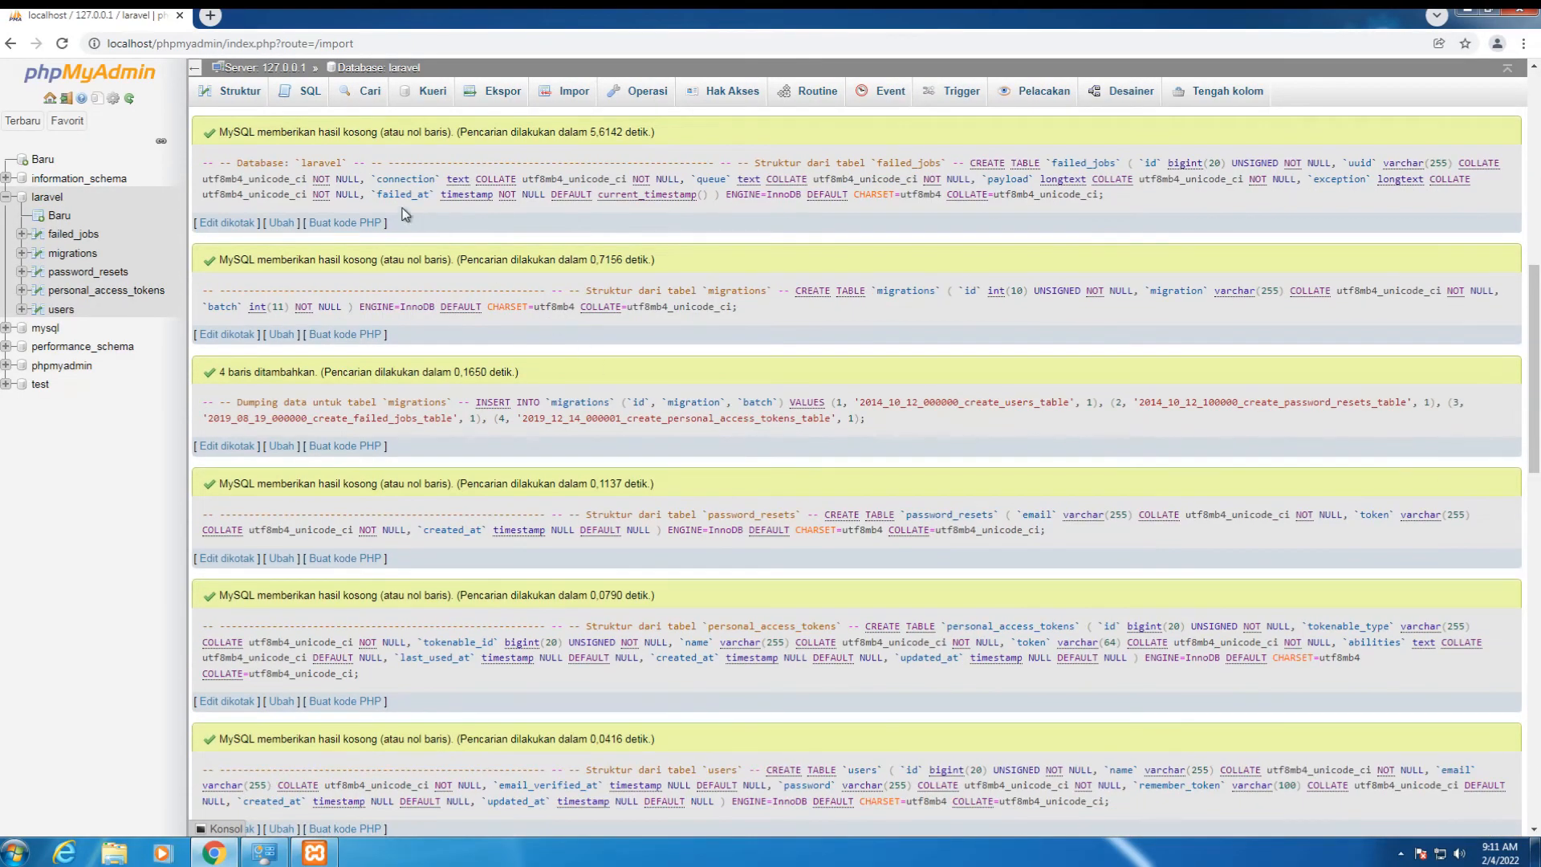
# Open localhost/laravel in a new tab in place of phpMyAdmin, go to its public folder and check the Laravel and PHP versions
pyautogui.click(210, 15)
pyautogui.click(179, 15)
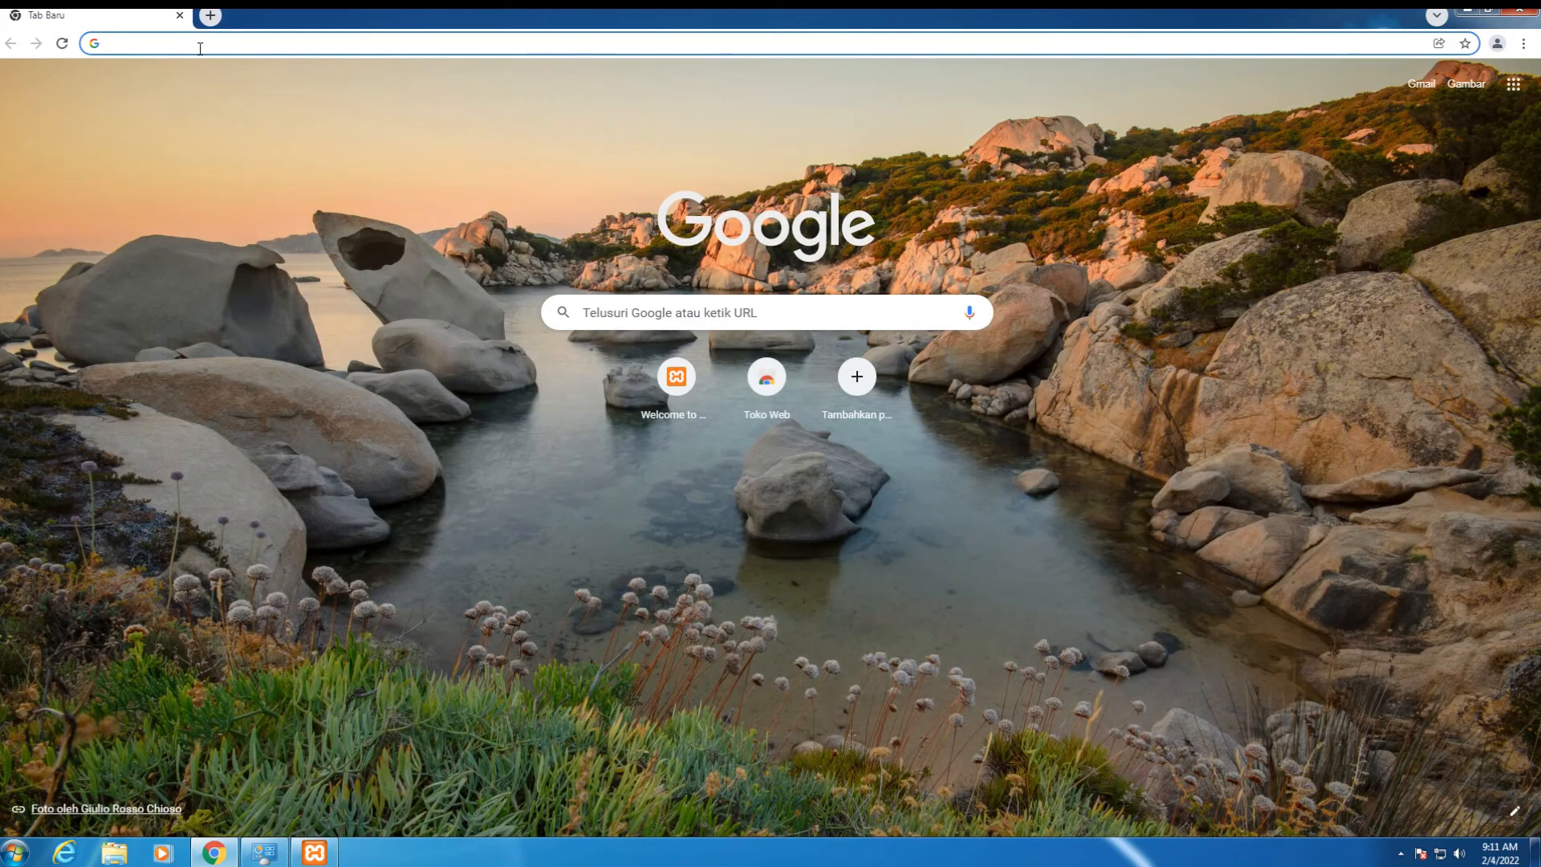
pyautogui.write('localhost/laravel')
pyautogui.press('Return')
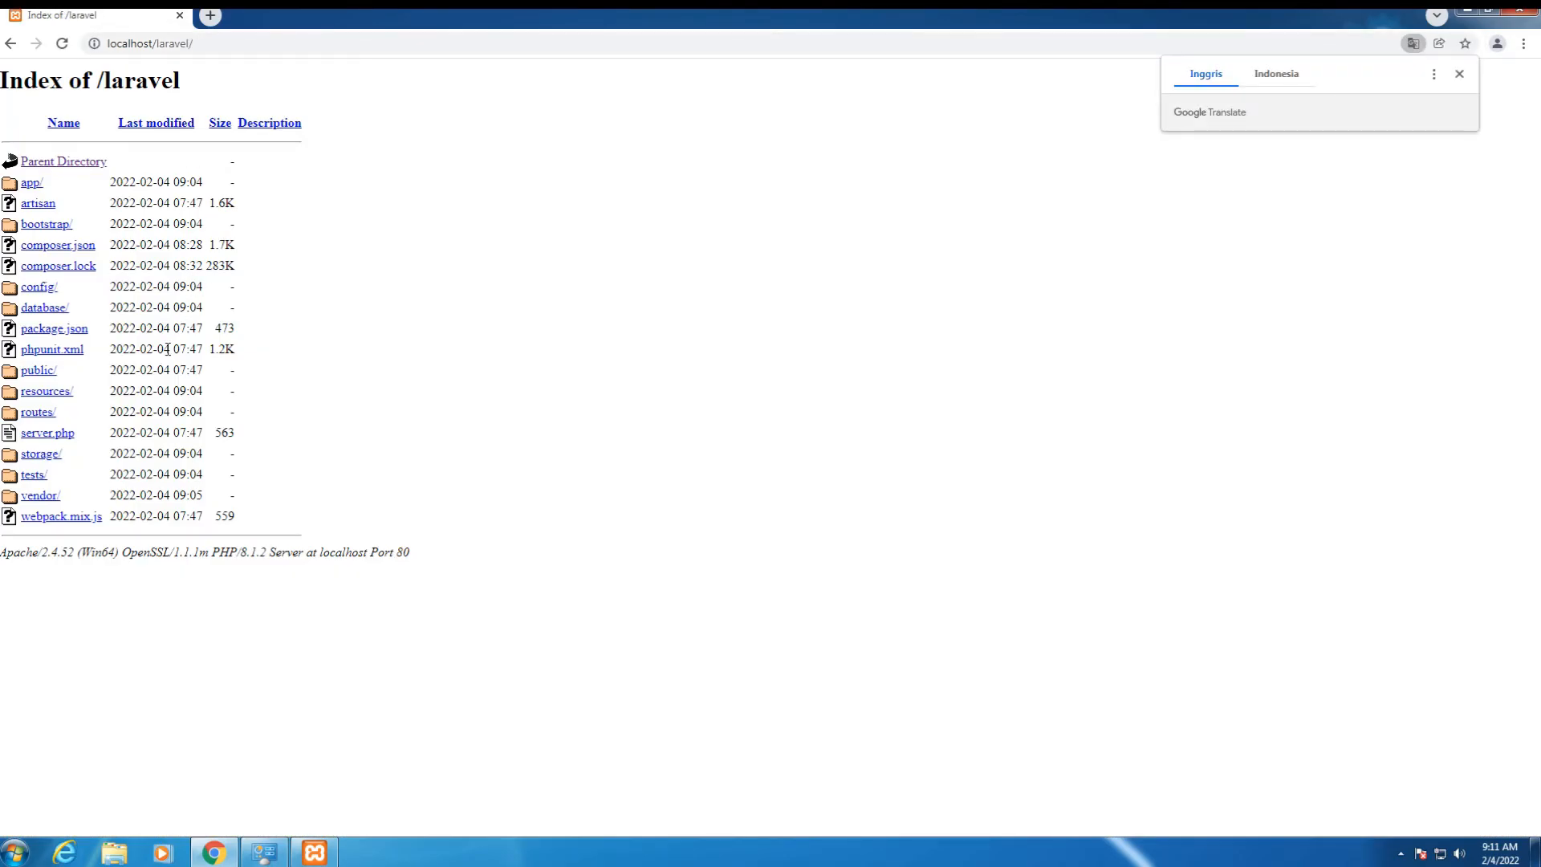
pyautogui.click(42, 370)
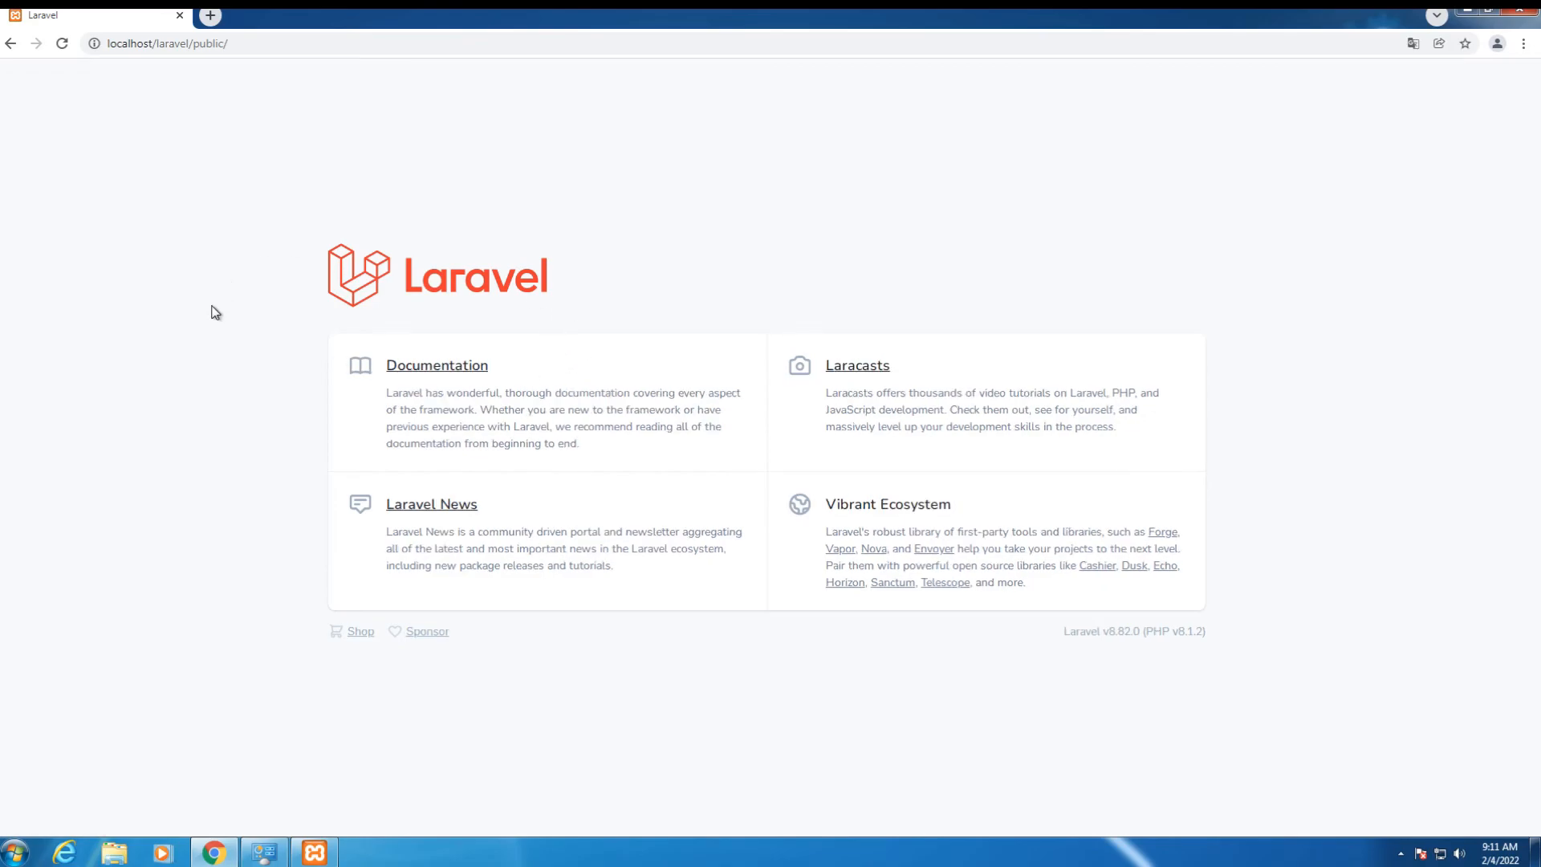
pyautogui.moveTo(1177, 634); pyautogui.dragTo(1242, 633)
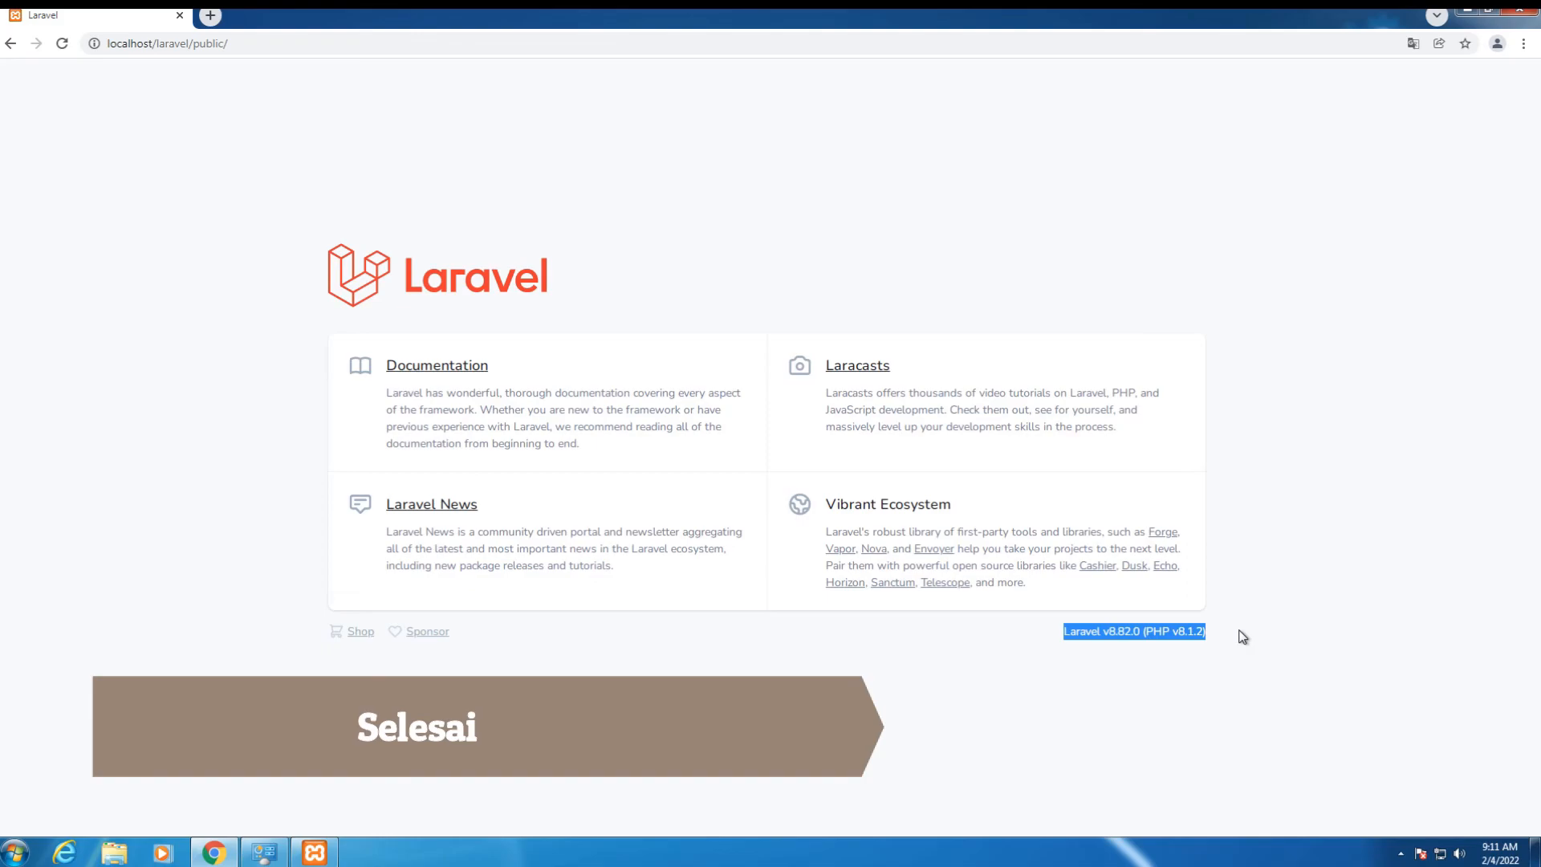